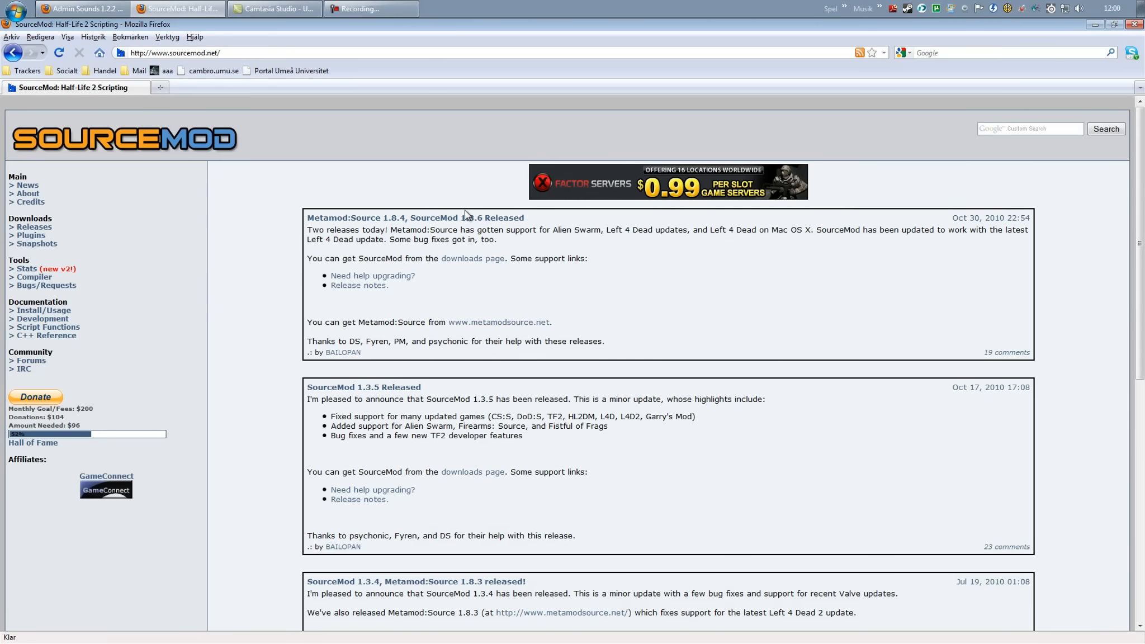
Download sourcemod-1.3.6-windows.zip from the SourceMod releases using the Netherlands (SteamFriends) mirror and save the file.
left_click(39, 228)
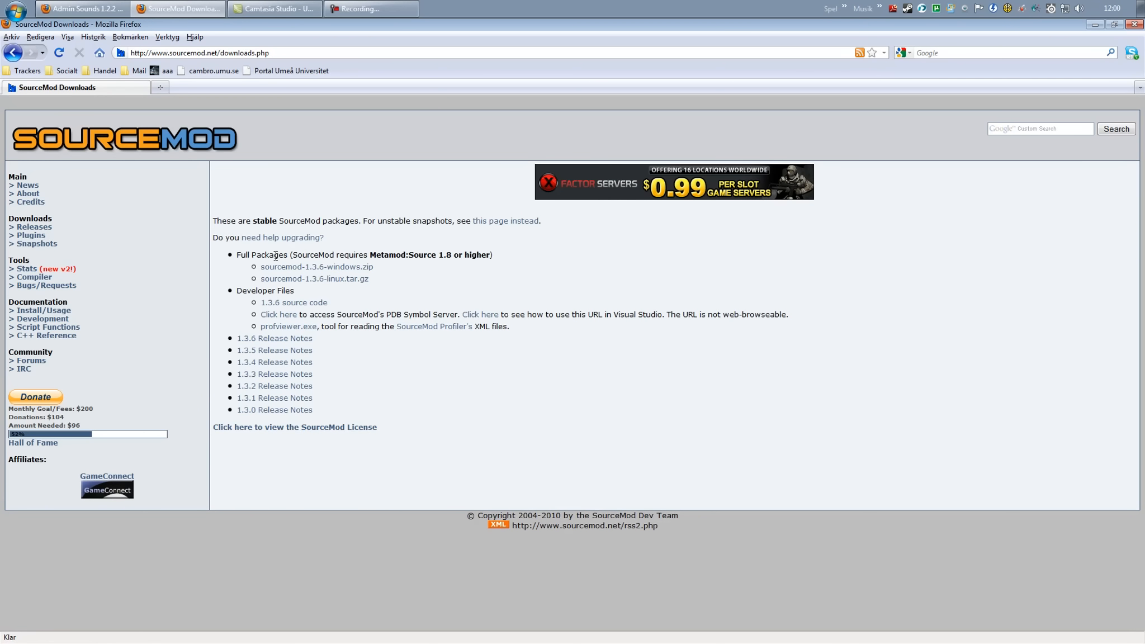
left_click(344, 271)
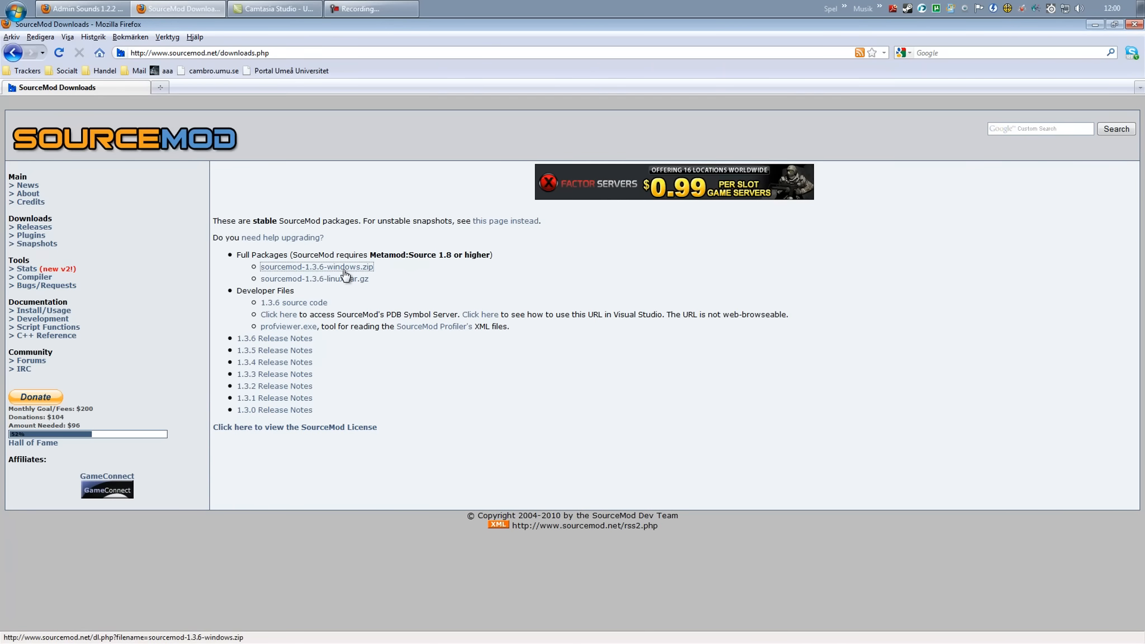
left_click(345, 256)
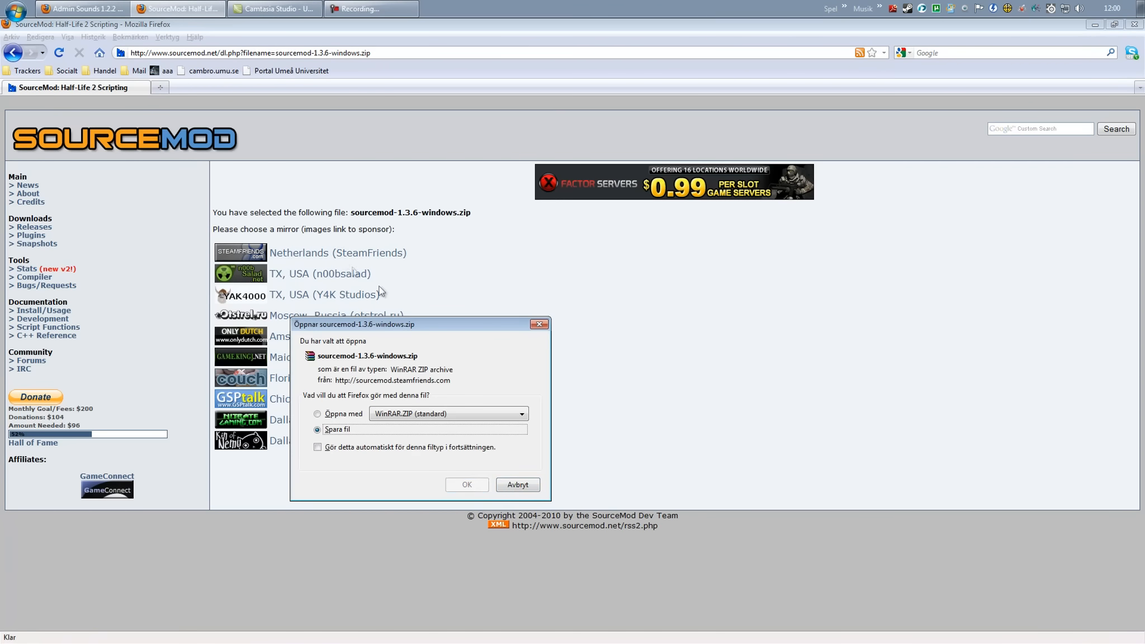
left_click(467, 484)
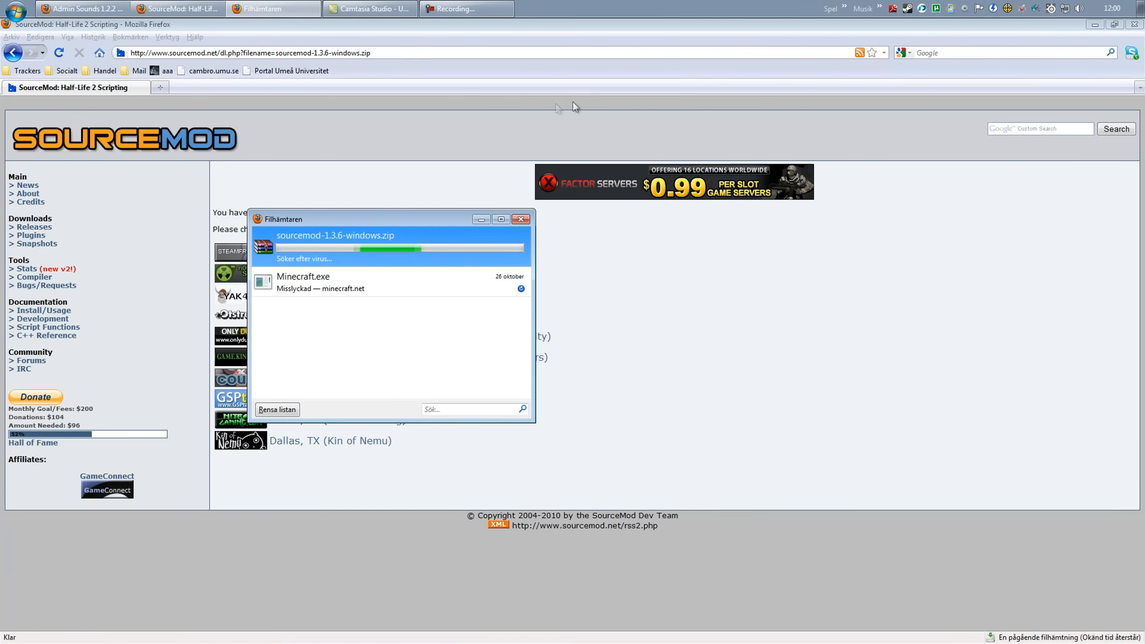
left_click(520, 219)
Show the desktop and move the mmsource archive, metamod.vdf and sourcemod archive icons away from the screen edge.
left_click(1141, 9)
left_click_drag(23, 39, 250, 164)
left_click_drag(23, 102, 160, 106)
left_click_drag(39, 186, 173, 185)
Open the server's cstrike folder on drive D: under Servers, srcds, orangebox.
left_click(16, 10)
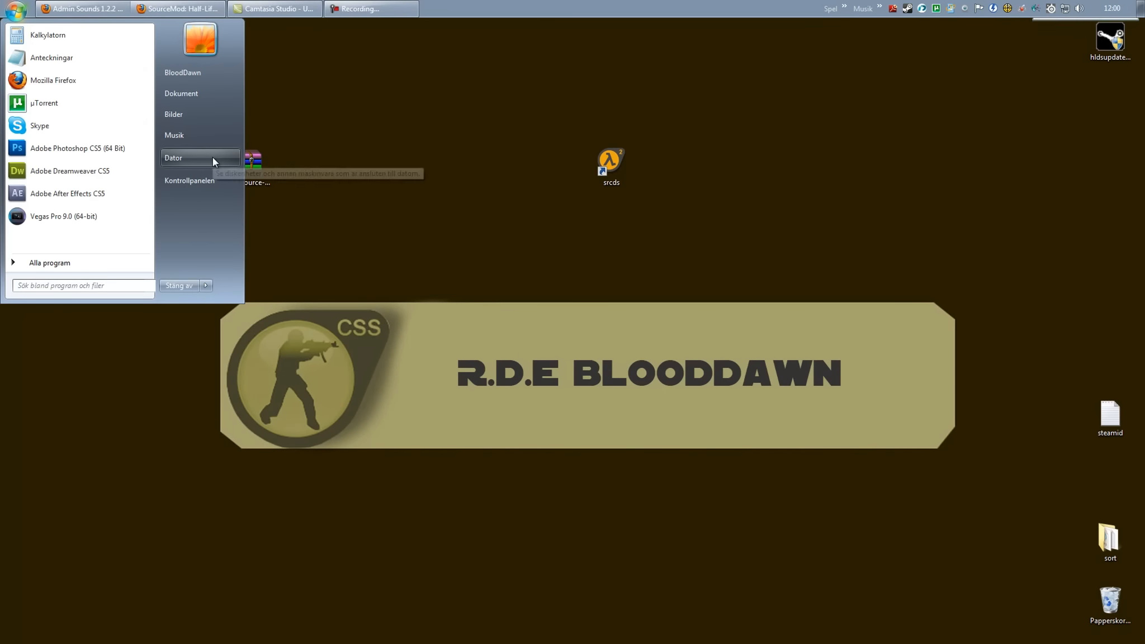
left_click(213, 157)
double_click(721, 131)
double_click(518, 144)
double_click(534, 116)
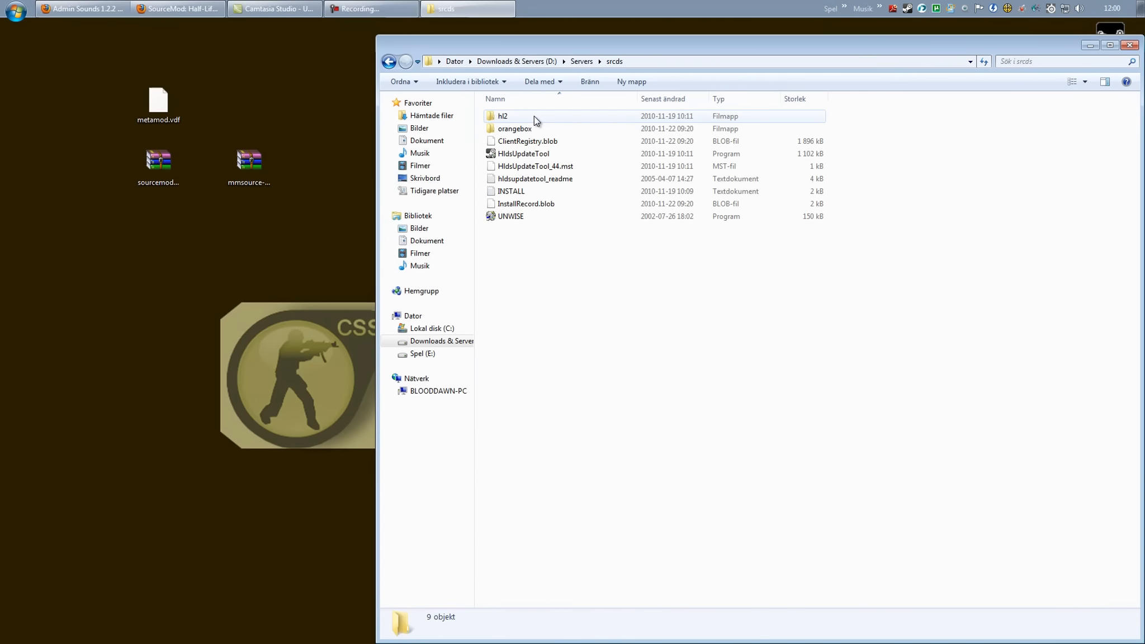
double_click(527, 133)
double_click(527, 133)
Extract the addons folder from the mmsource-1.8.4-windows archive into the cstrike folder and close the archive.
left_click(307, 204)
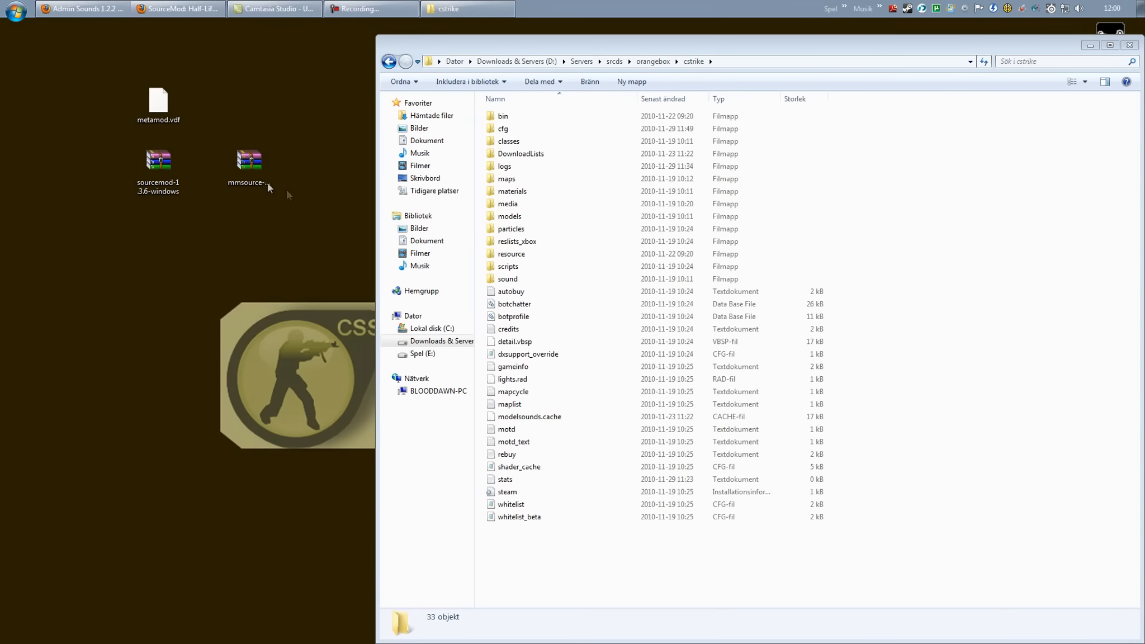
left_click(258, 167)
double_click(258, 167)
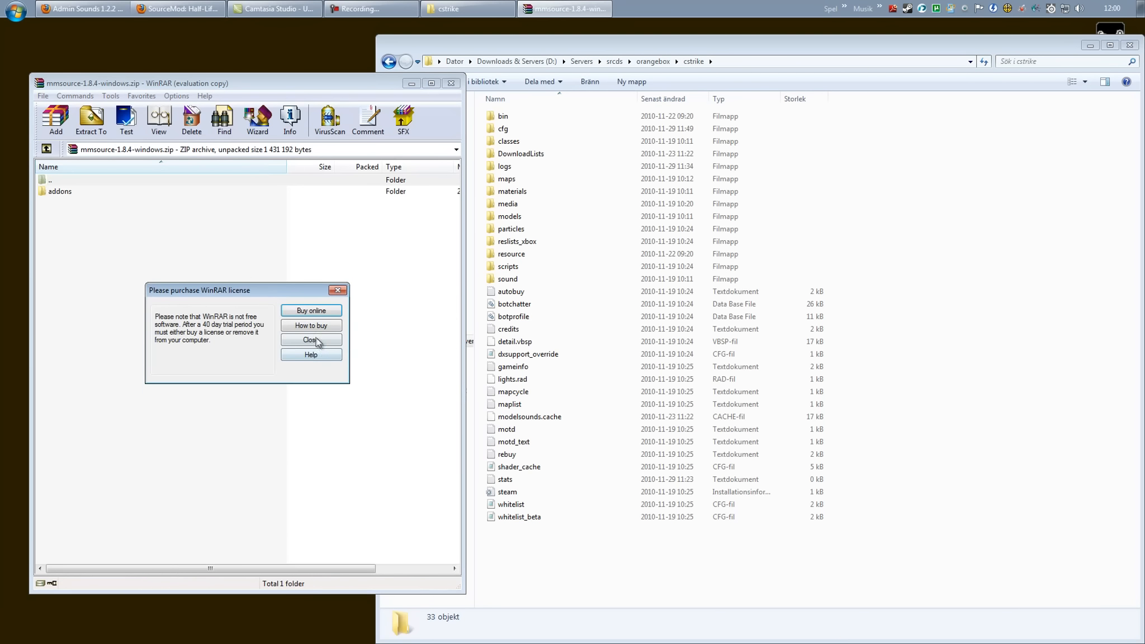
left_click(312, 341)
left_click_drag(61, 193, 1027, 149)
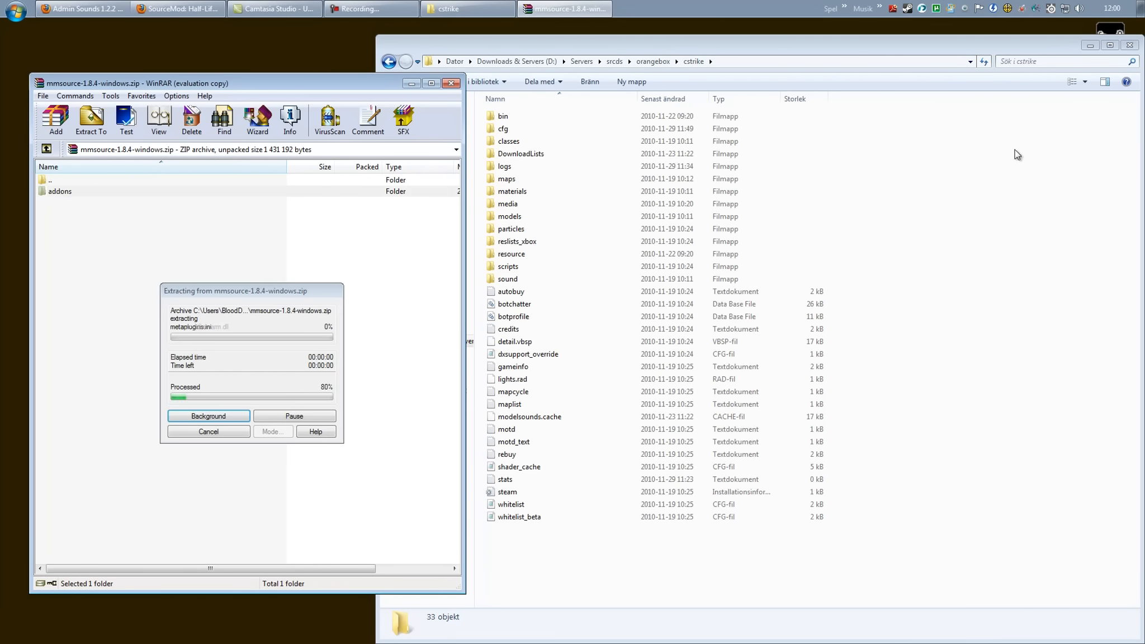
left_click(347, 87)
left_click(450, 83)
Copy metamod.vdf from the desktop into the addons folder, check the folder's contents and return to cstrike.
left_click(162, 100)
left_click_drag(163, 99, 516, 121)
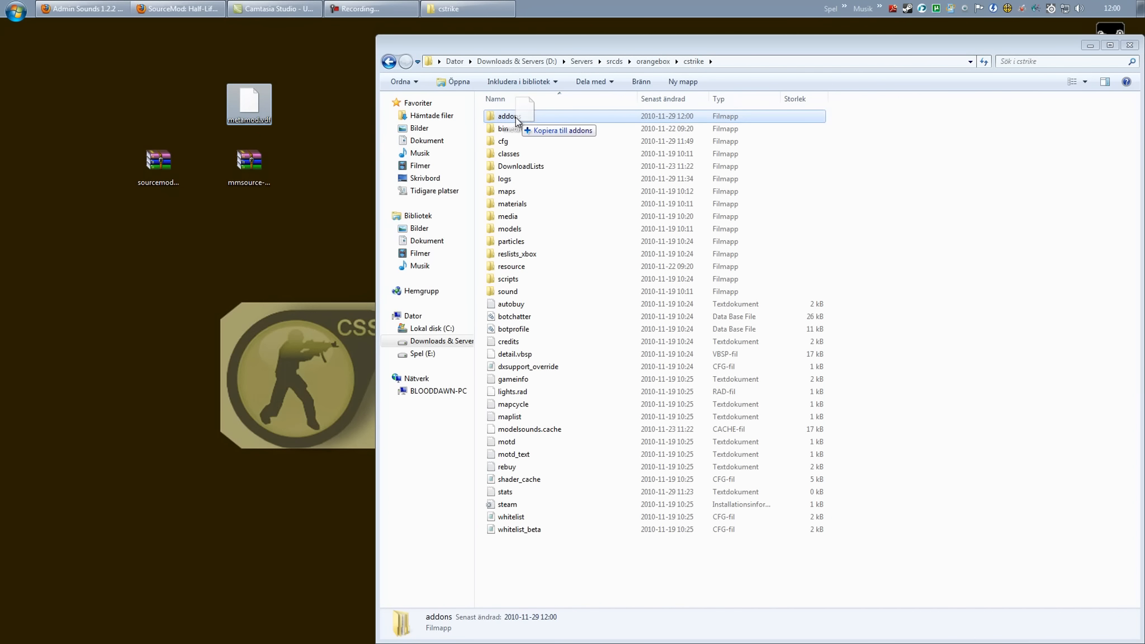
left_click_drag(516, 121, 516, 120)
double_click(509, 116)
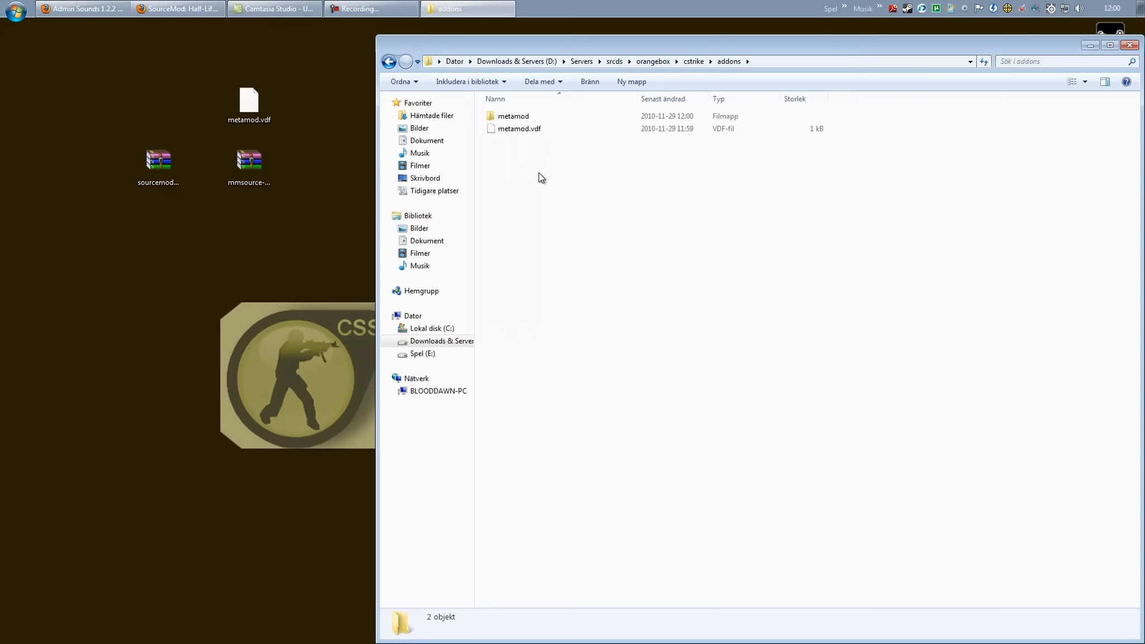
key("BackSpace")
Extract the addons and cfg folders from the sourcemod-1.3.6-windows archive into cstrike, merging them with the existing folders, and close the archive.
left_click(159, 164)
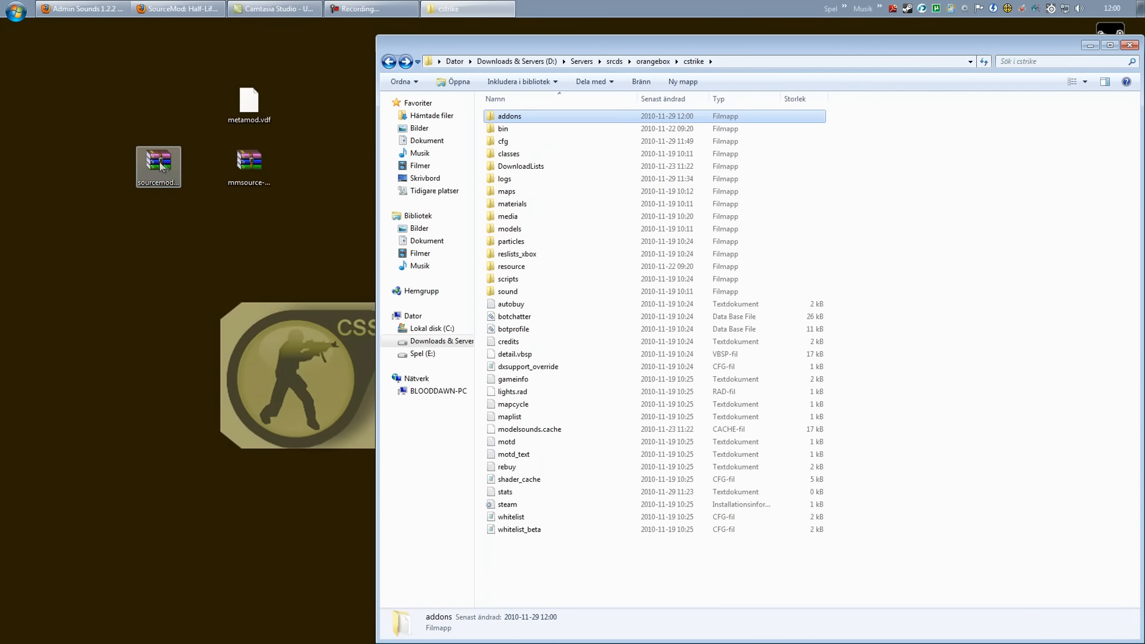
double_click(160, 165)
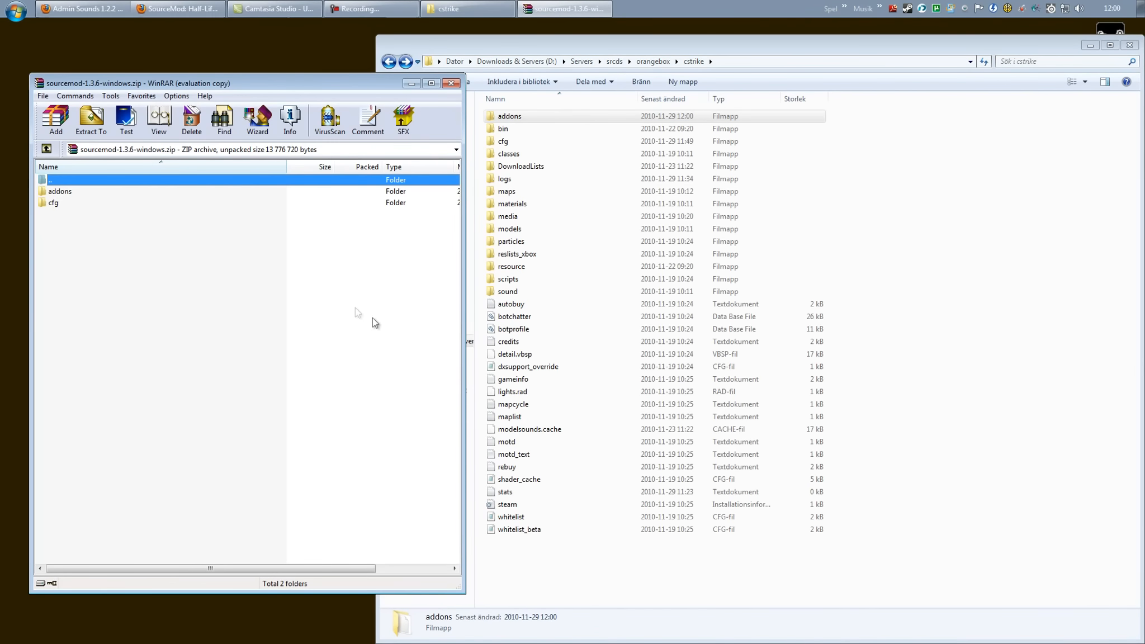
left_click(310, 345)
left_click_drag(103, 229, 1007, 147)
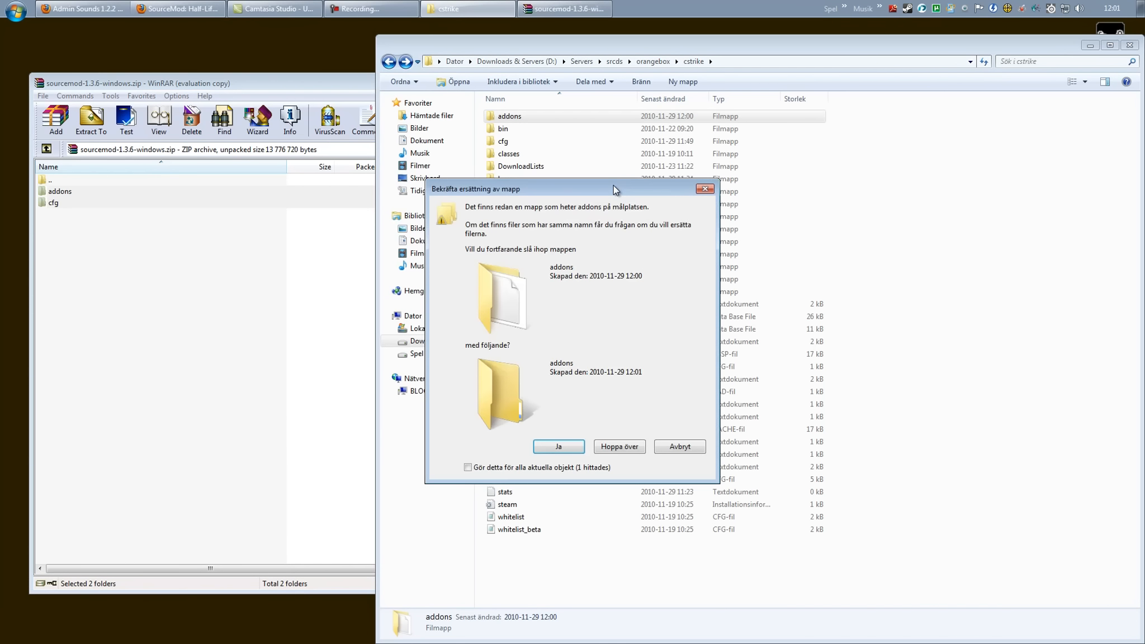
left_click_drag(614, 185, 489, 152)
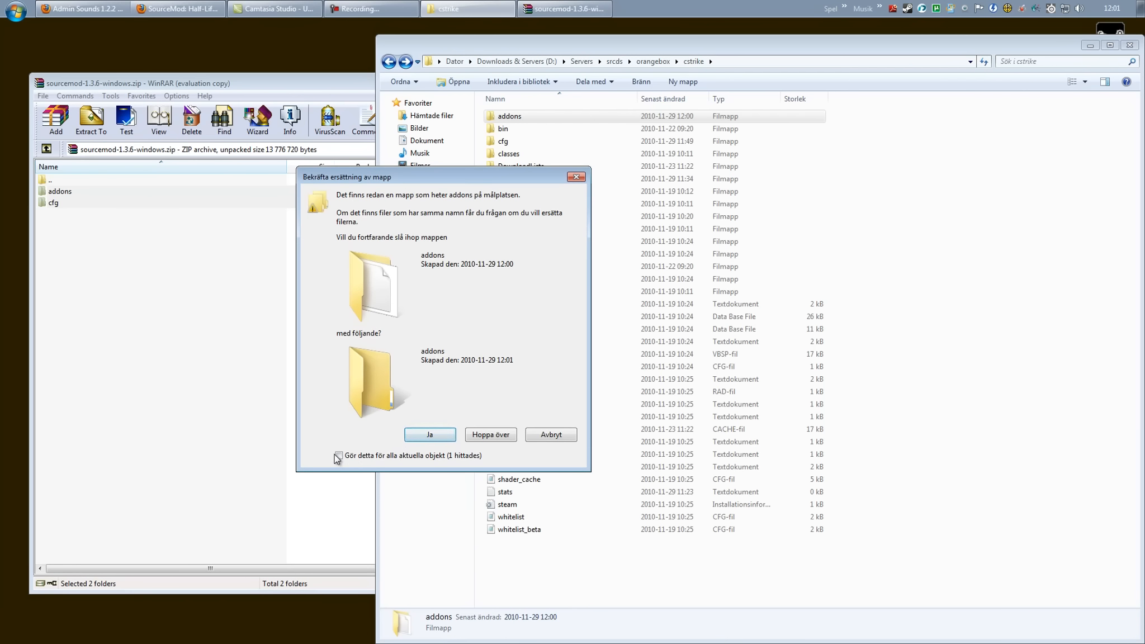
left_click(339, 455)
left_click(412, 436)
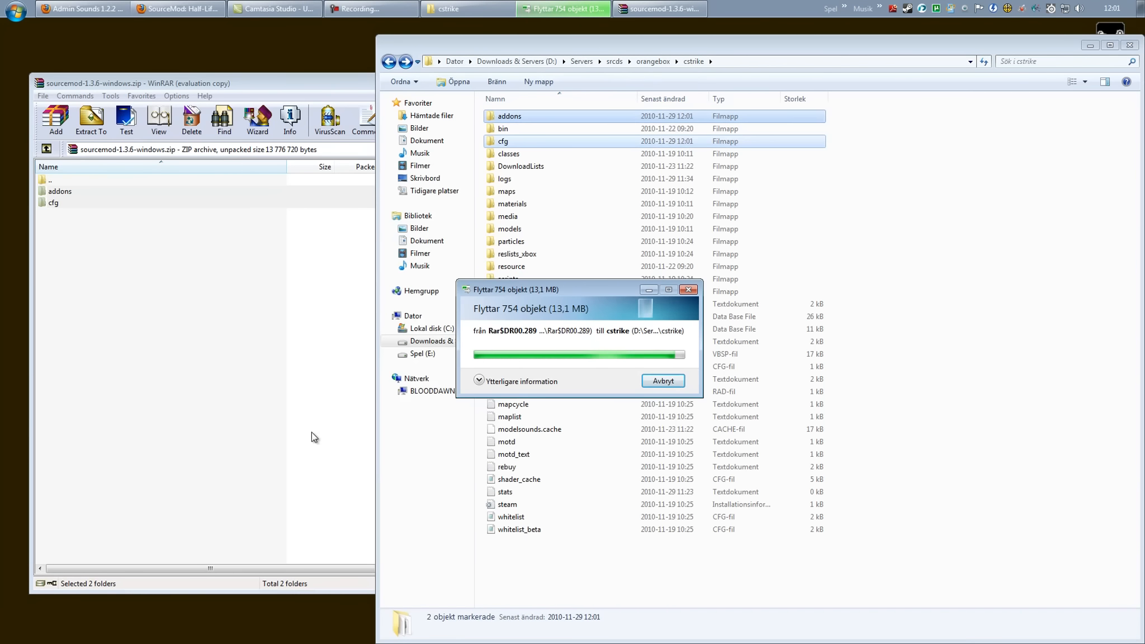
left_click(220, 378)
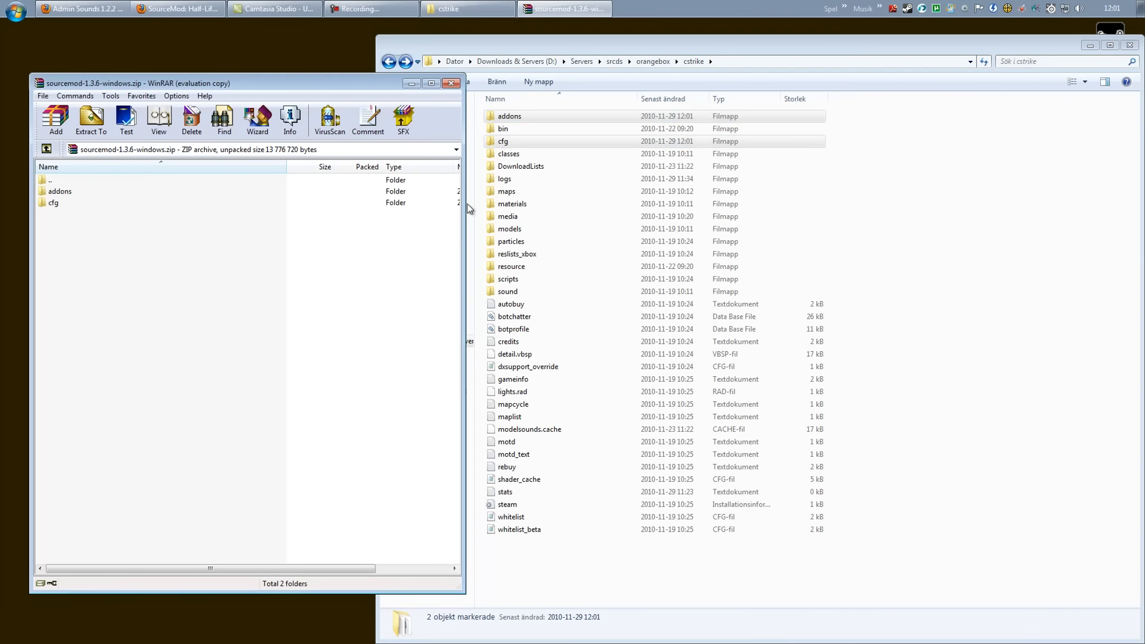
left_click(451, 83)
Open the admins_simple file from the addons, sourcemod, configs folder inside cstrike.
left_click_drag(628, 46, 423, 50)
left_click(485, 185)
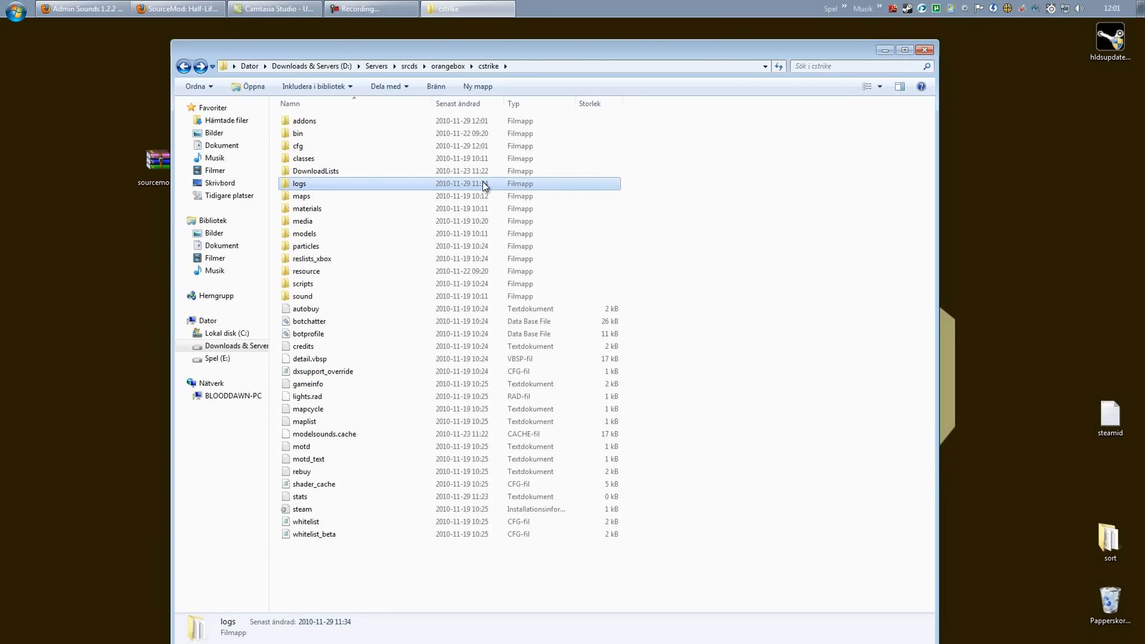
double_click(302, 121)
double_click(305, 133)
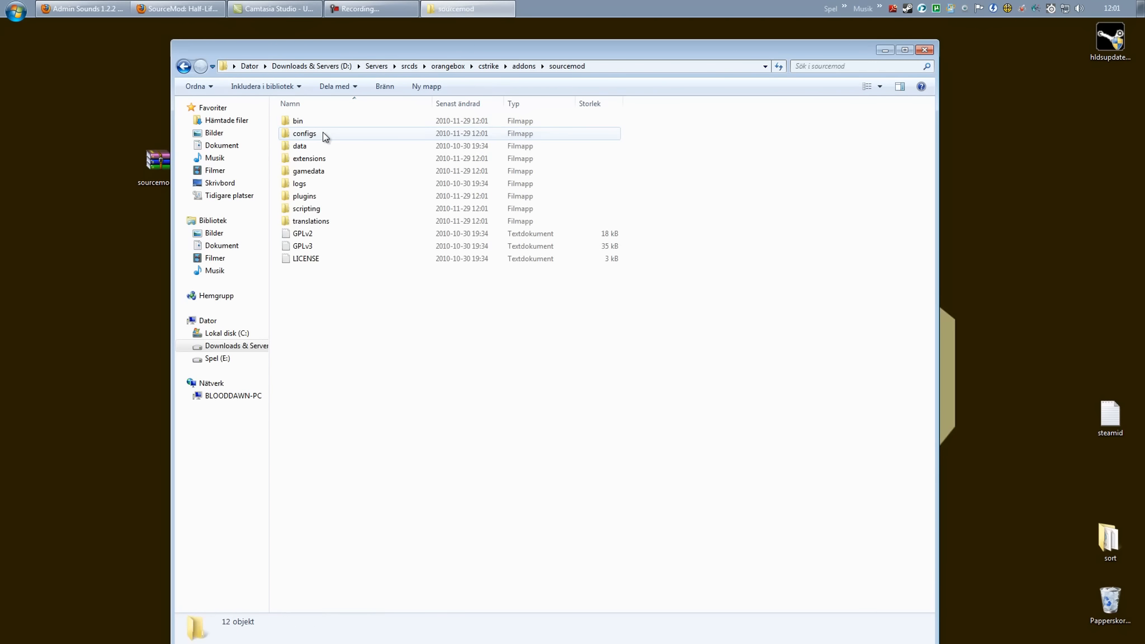
double_click(359, 136)
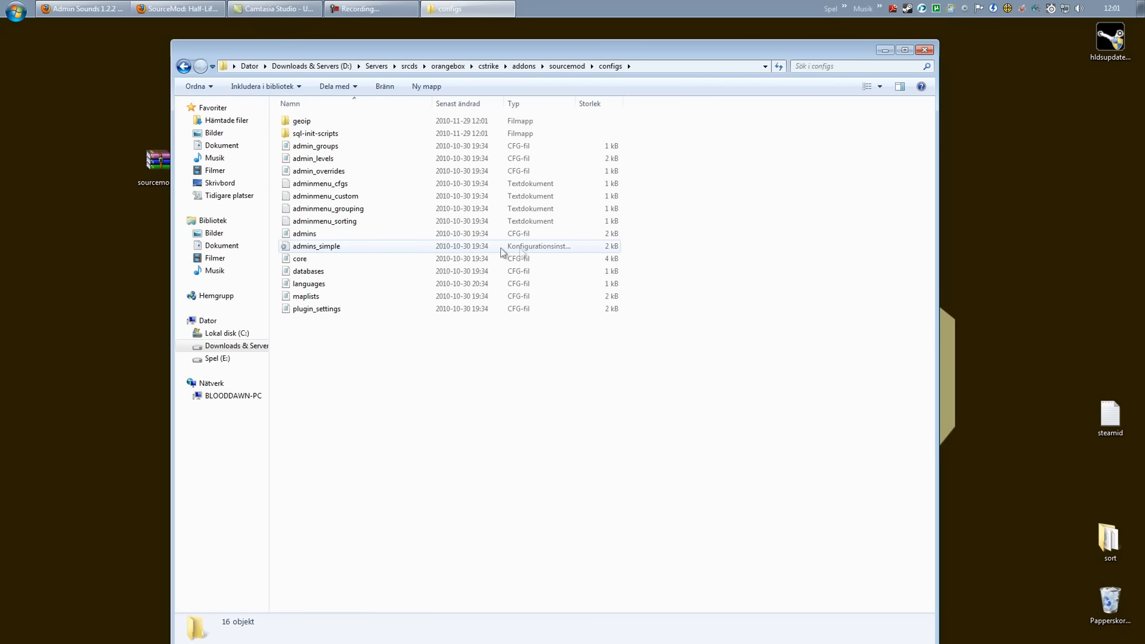
left_click(379, 246)
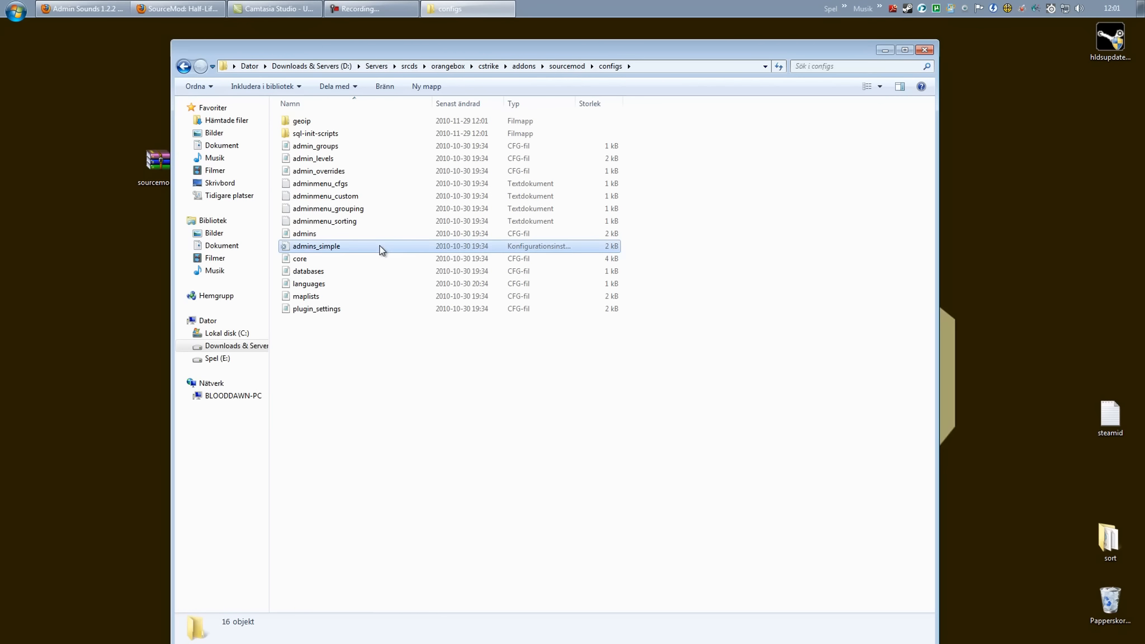
double_click(379, 246)
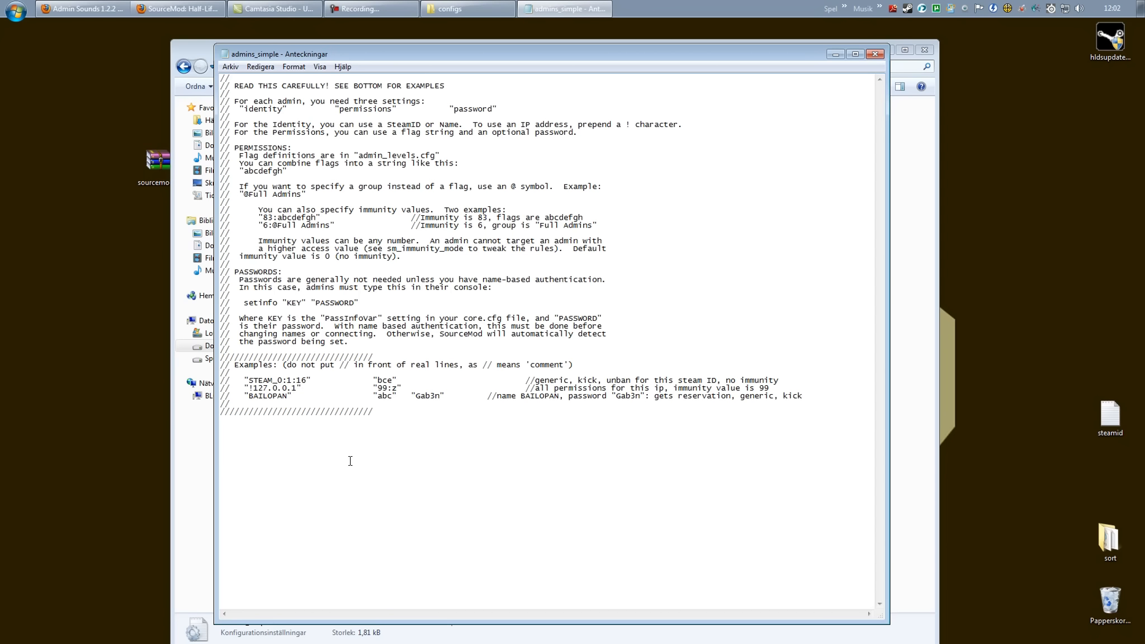
Start an admin entry below the examples in admins_simple with the quoted Steam ID copied from the steamid desktop file.
type("\"")
double_click(1119, 428)
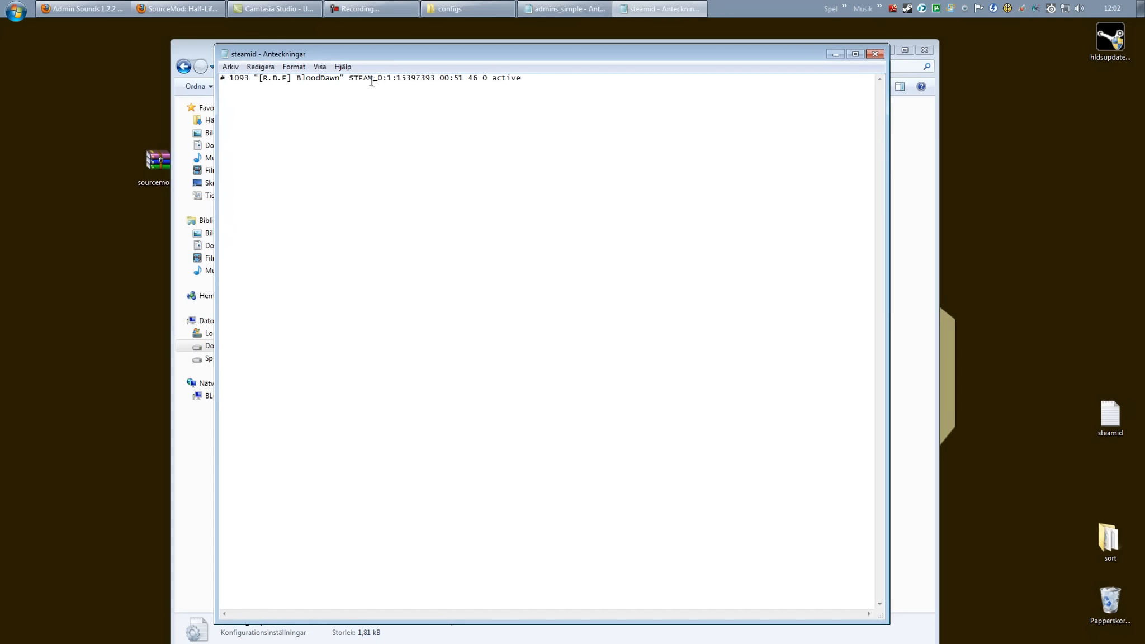
left_click_drag(351, 79, 435, 78)
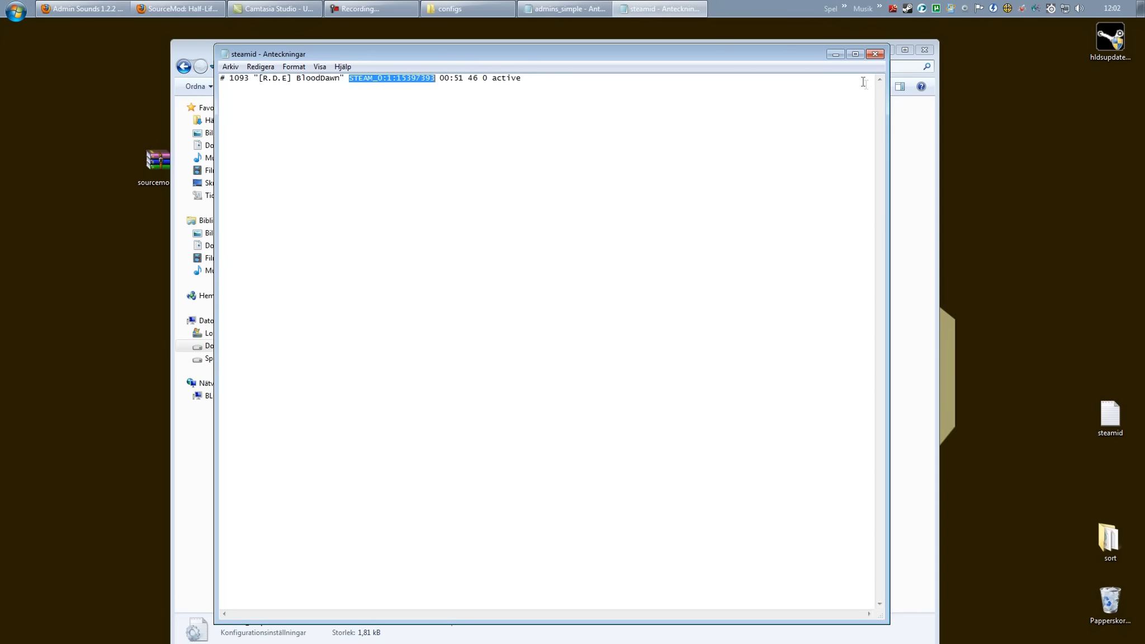
key("ctrl+c")
key("alt+Tab")
key("ctrl+v")
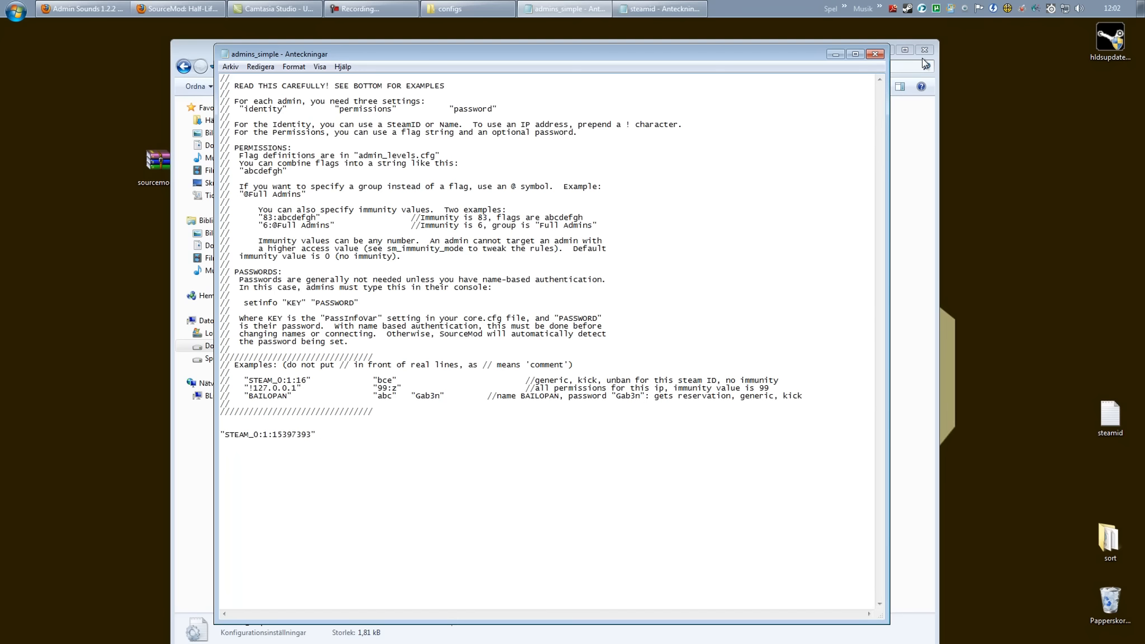
Switch to Steam and try replacing the launch options of Counter-Strike: Source with -console.
double_click(906, 9)
right_click(80, 145)
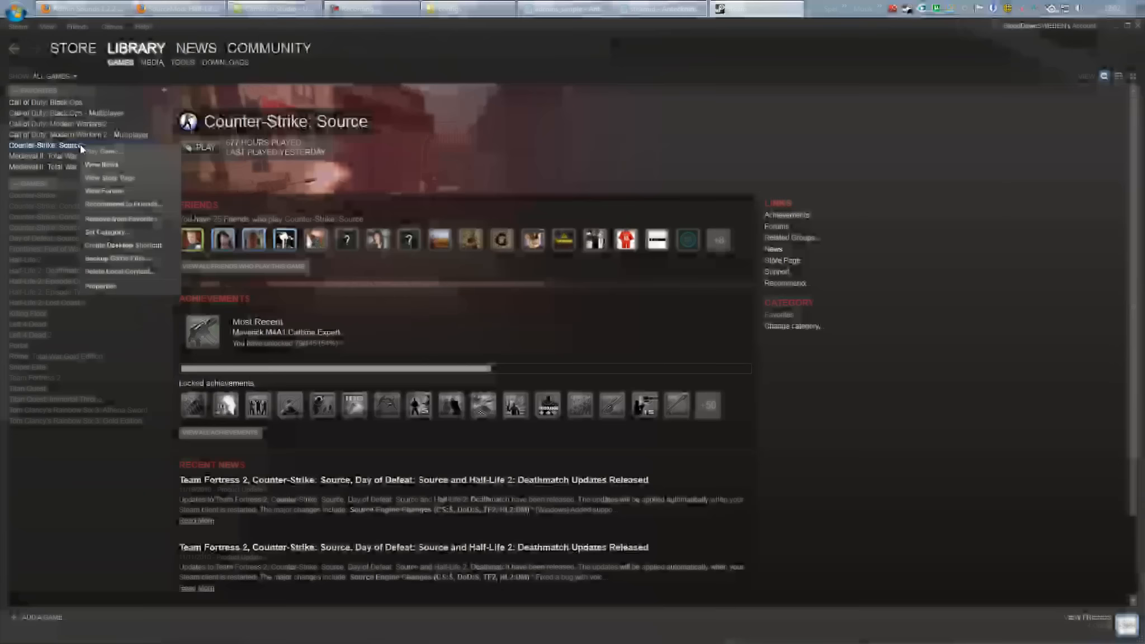
left_click(107, 289)
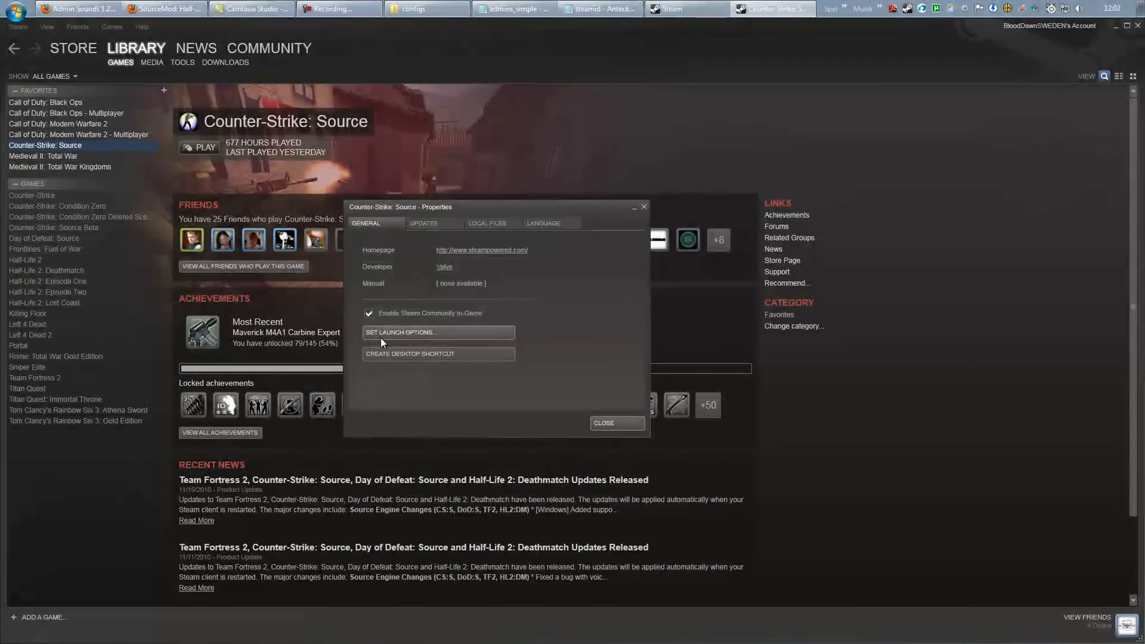
left_click(381, 338)
left_click_drag(661, 341, 477, 341)
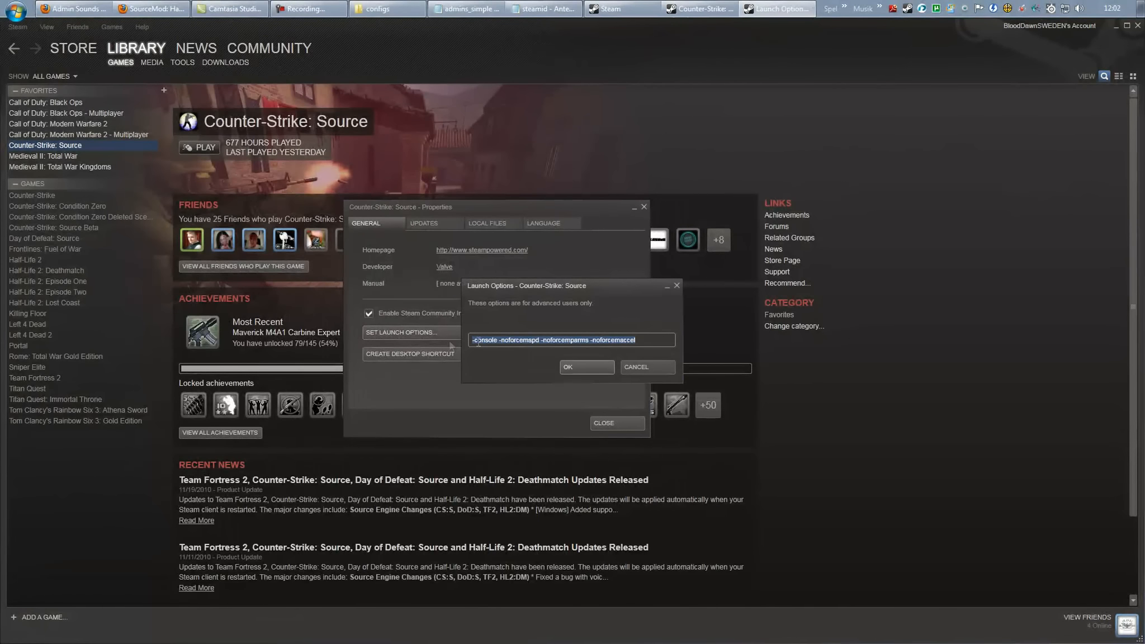
key("BackSpace")
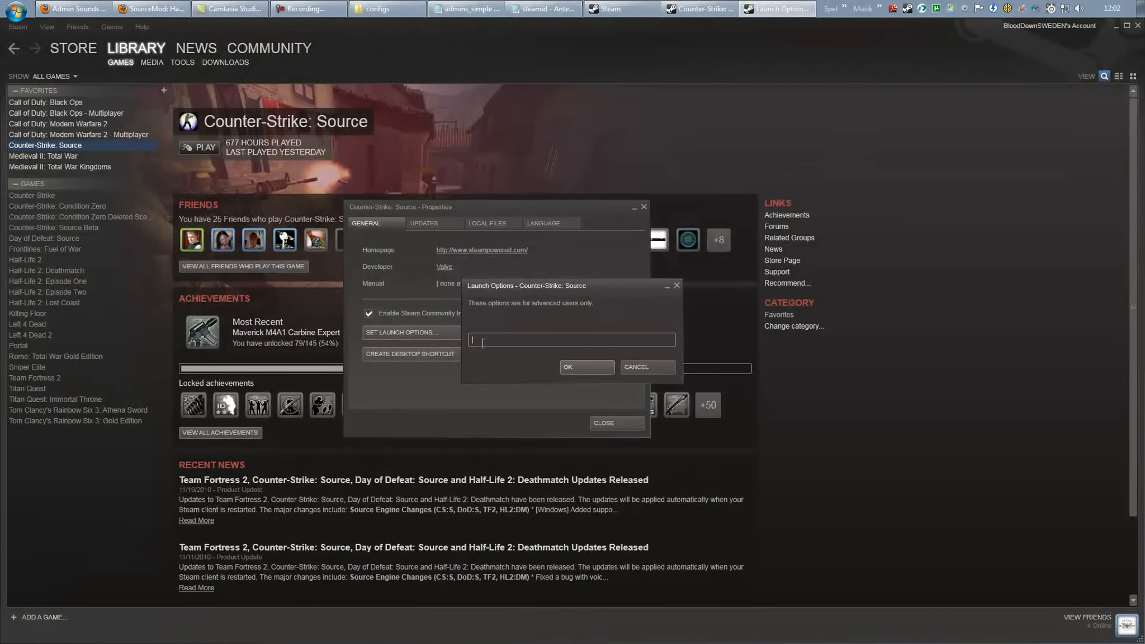
type("-console")
left_click(643, 370)
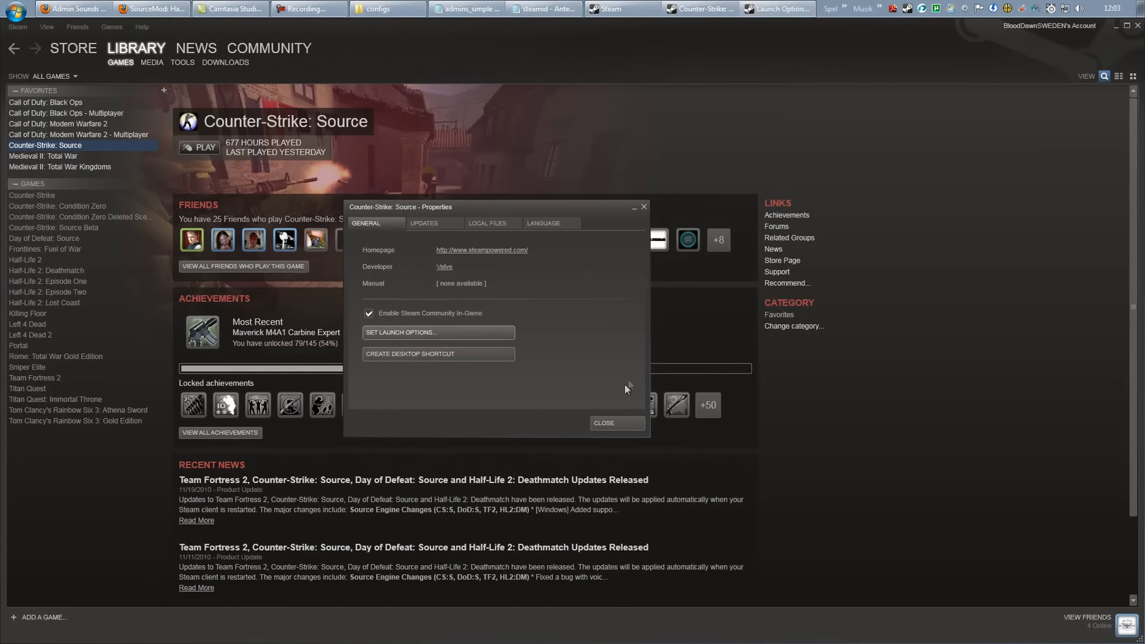
left_click(616, 423)
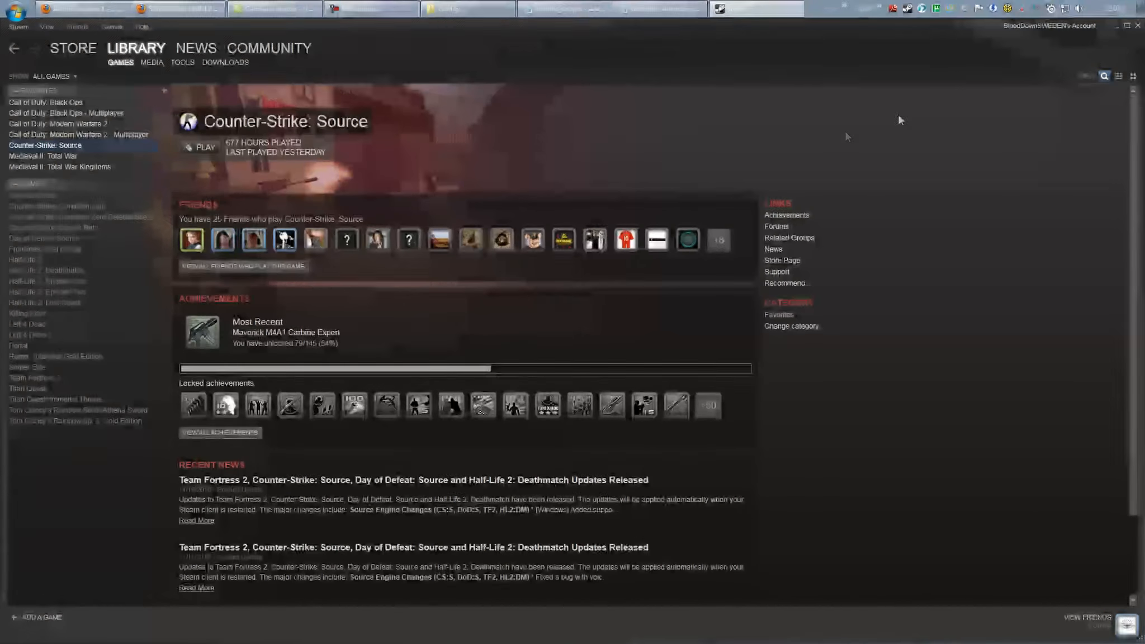
left_click(1138, 26)
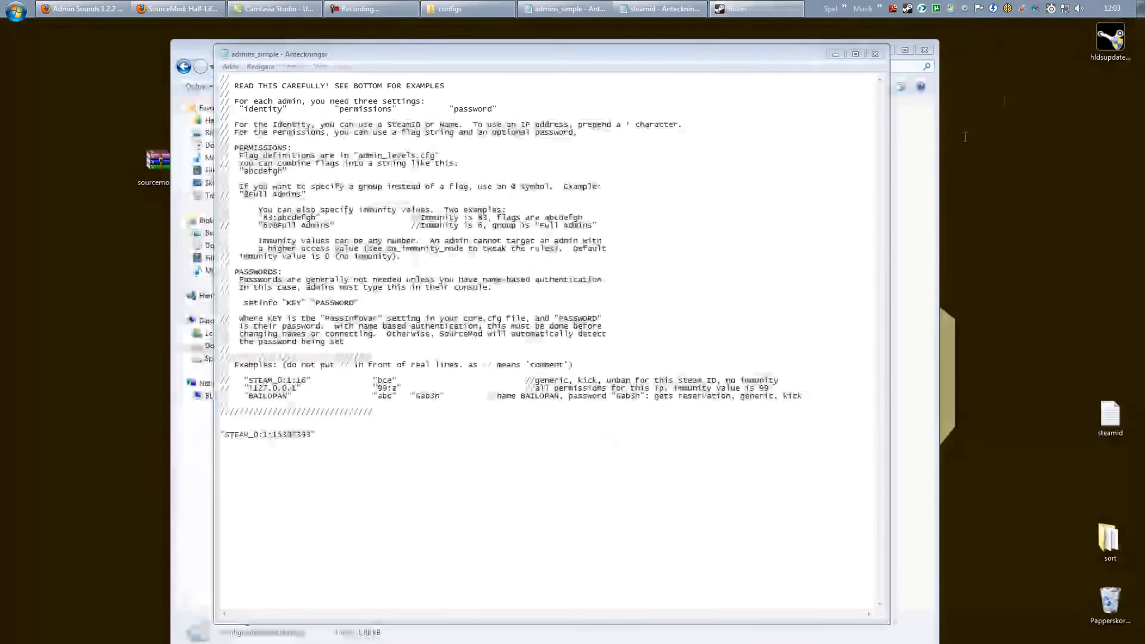
Add the permissions value "99:z" after the Steam ID in the admins_simple admin entry.
left_click(385, 446)
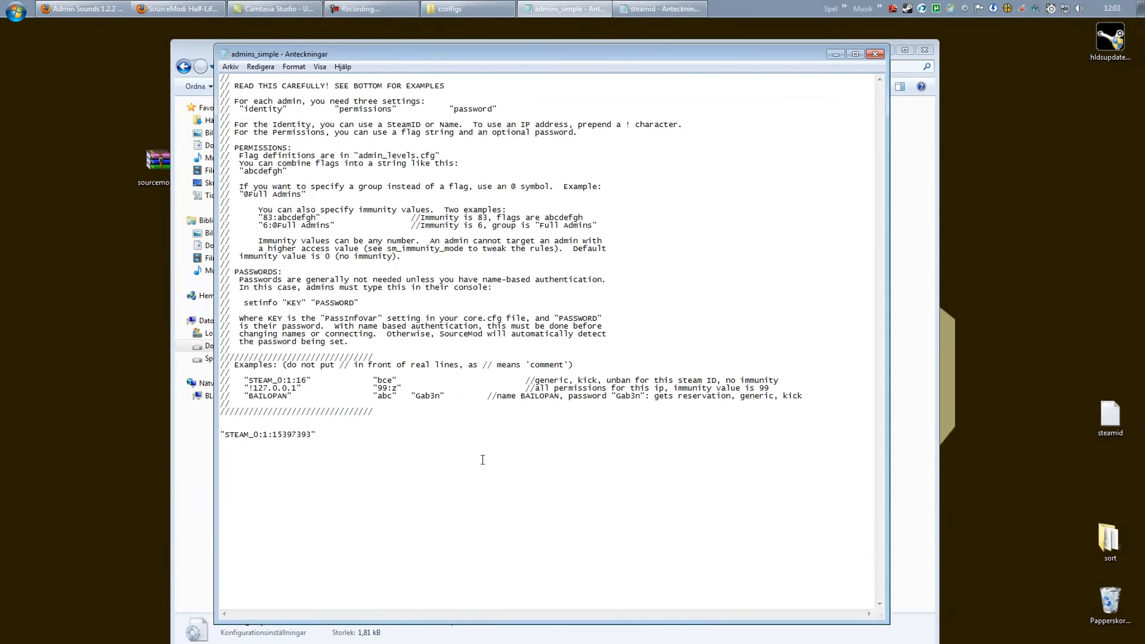
key("Tab")
type("\"99:z<")
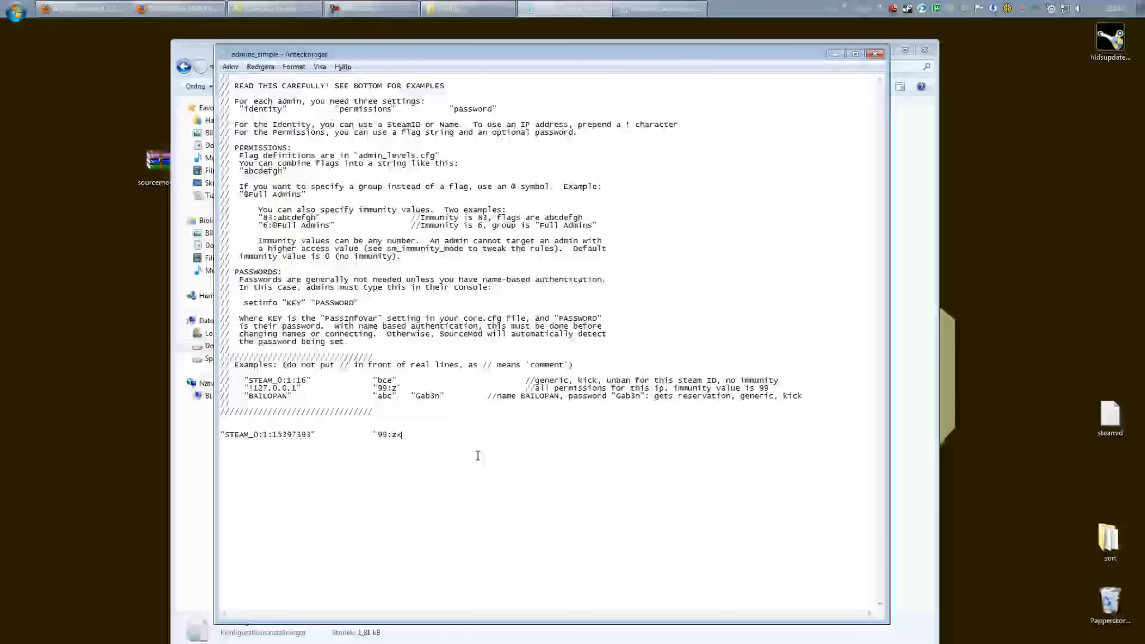
key("BackSpace")
type("\"")
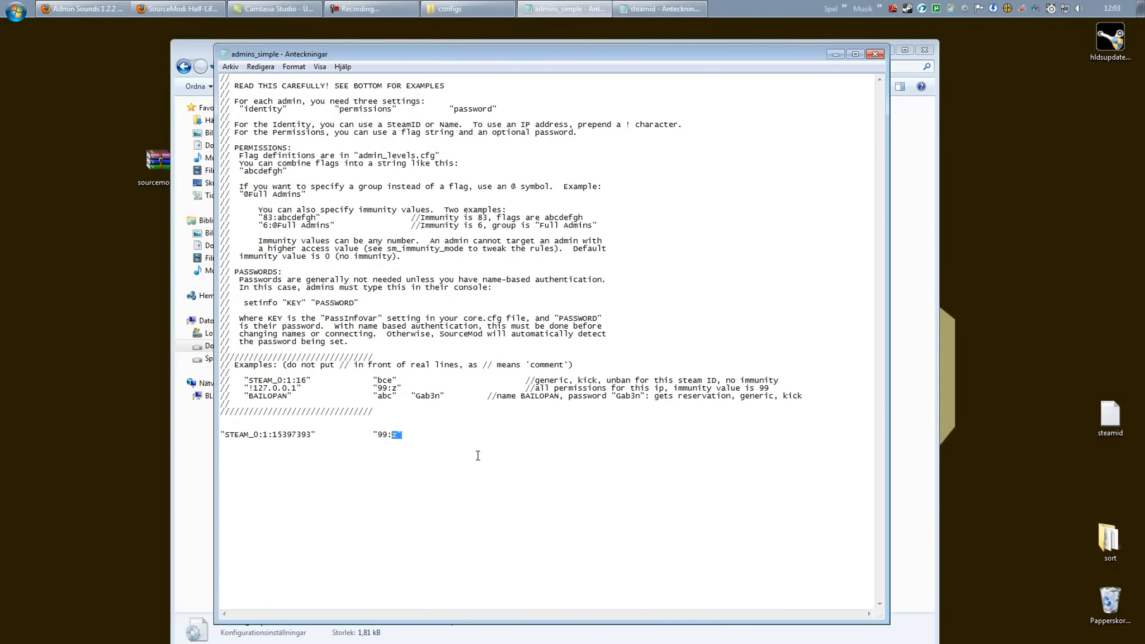
Complete the permissions value of the admin entry, note the sample text sm_admi, and close the saved admins_simple file.
key("shift+Right")
type("\"")
key("BackSpace")
type("sm_admi")
left_click(875, 55)
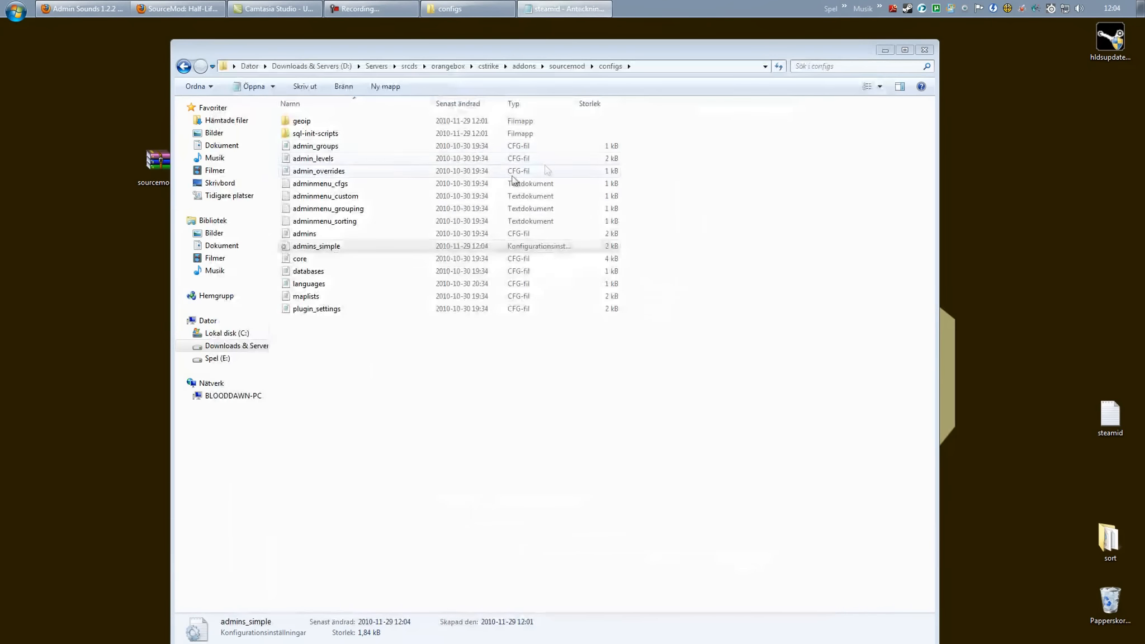
Open the plugins folder inside addons, sourcemod.
left_click(356, 158)
key("BackSpace")
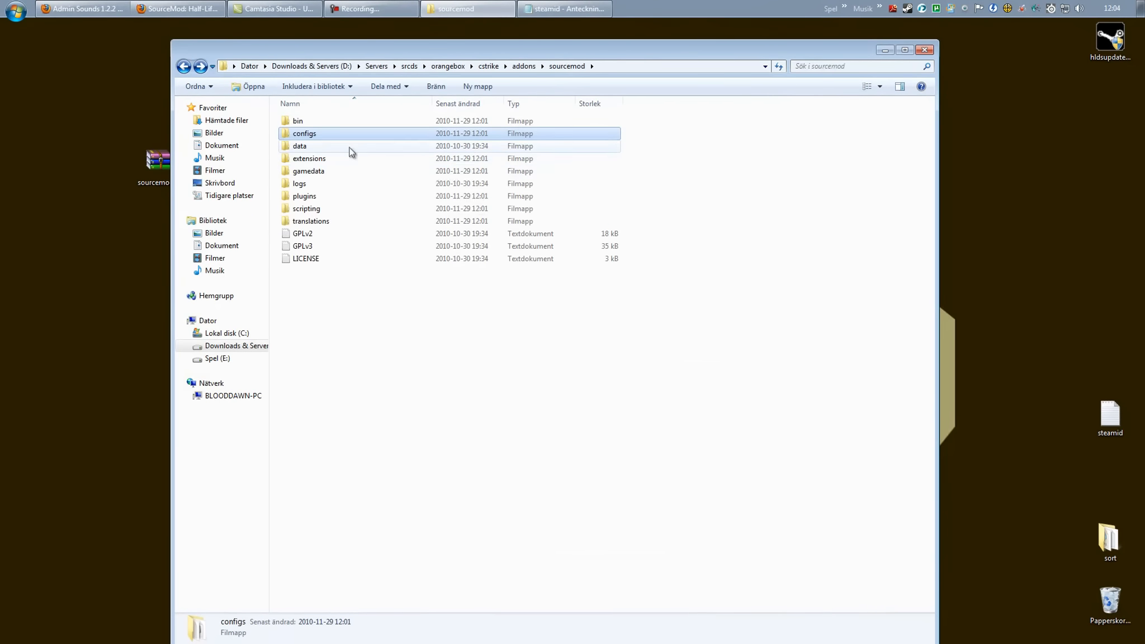
left_click(310, 200)
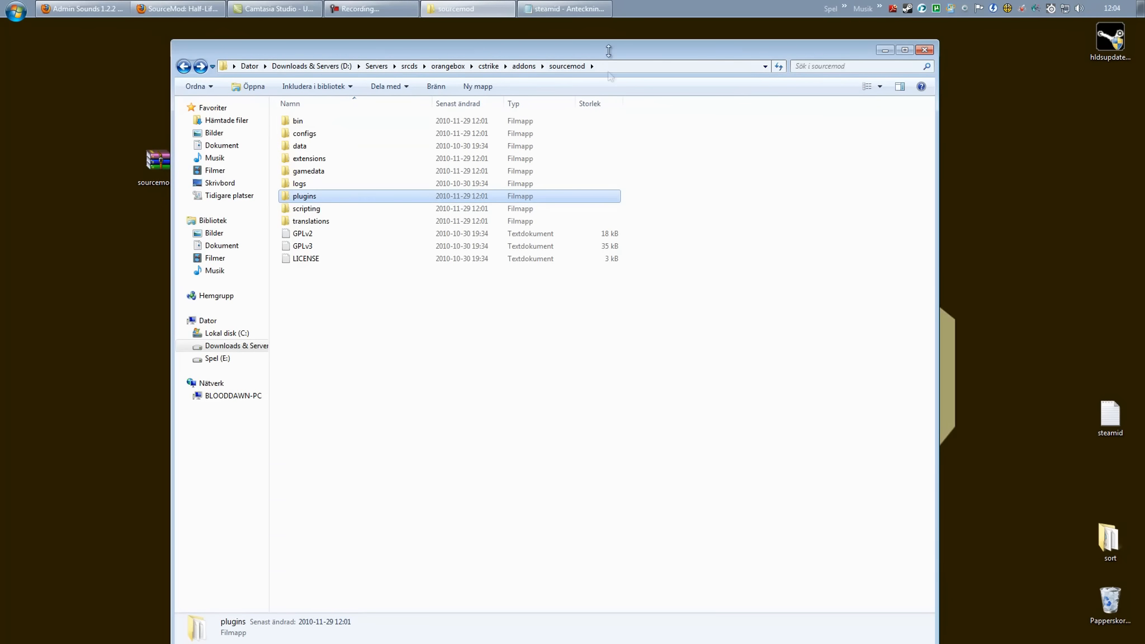
double_click(339, 198)
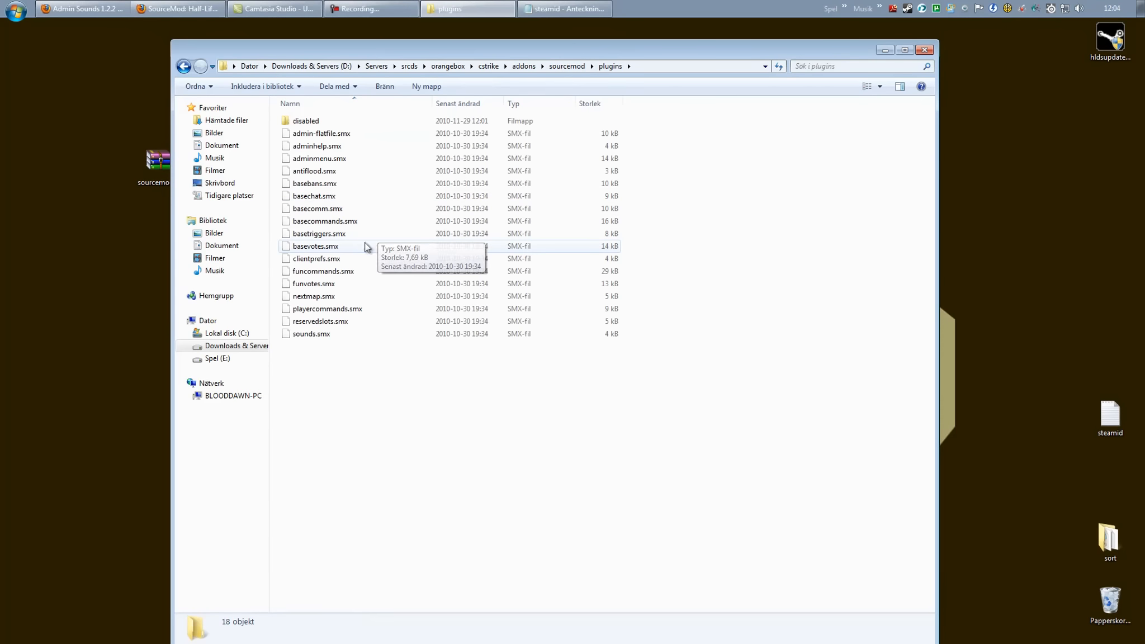
left_click_drag(312, 397, 609, 390)
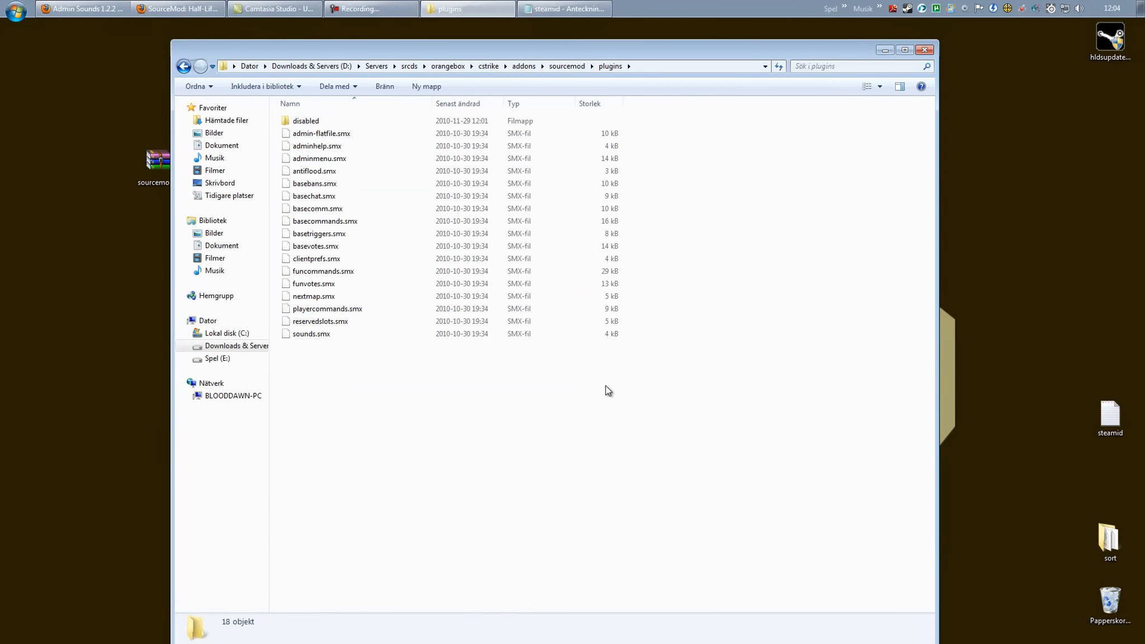
Review the plugin files in the disabled folder and return to the plugins folder.
double_click(312, 125)
left_click_drag(361, 260, 346, 238)
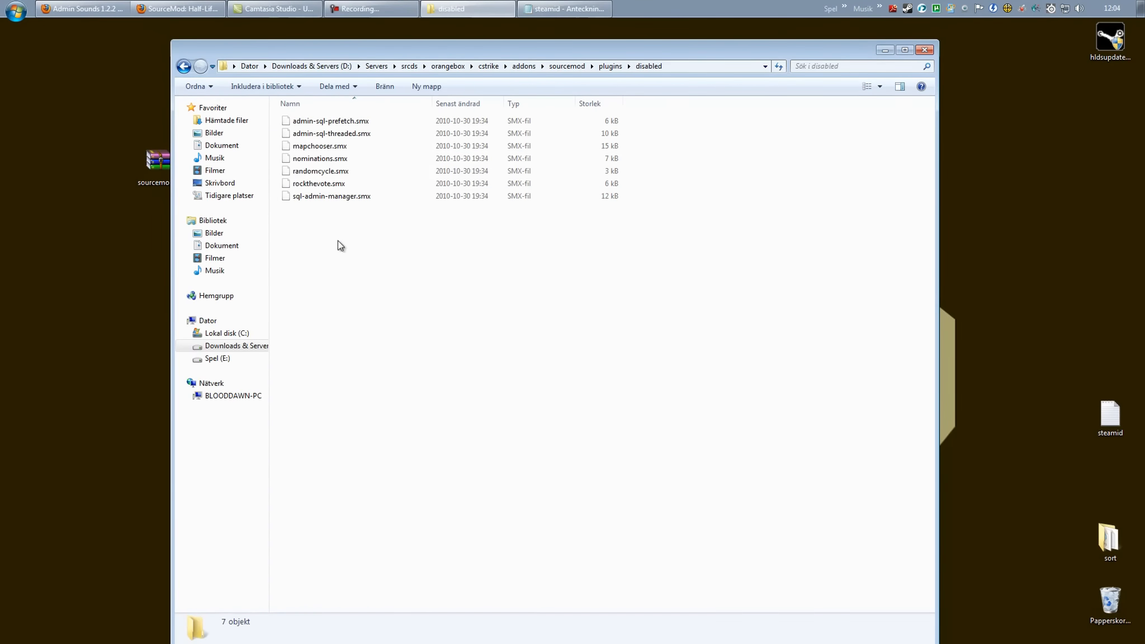
key("BackSpace")
left_click(365, 378)
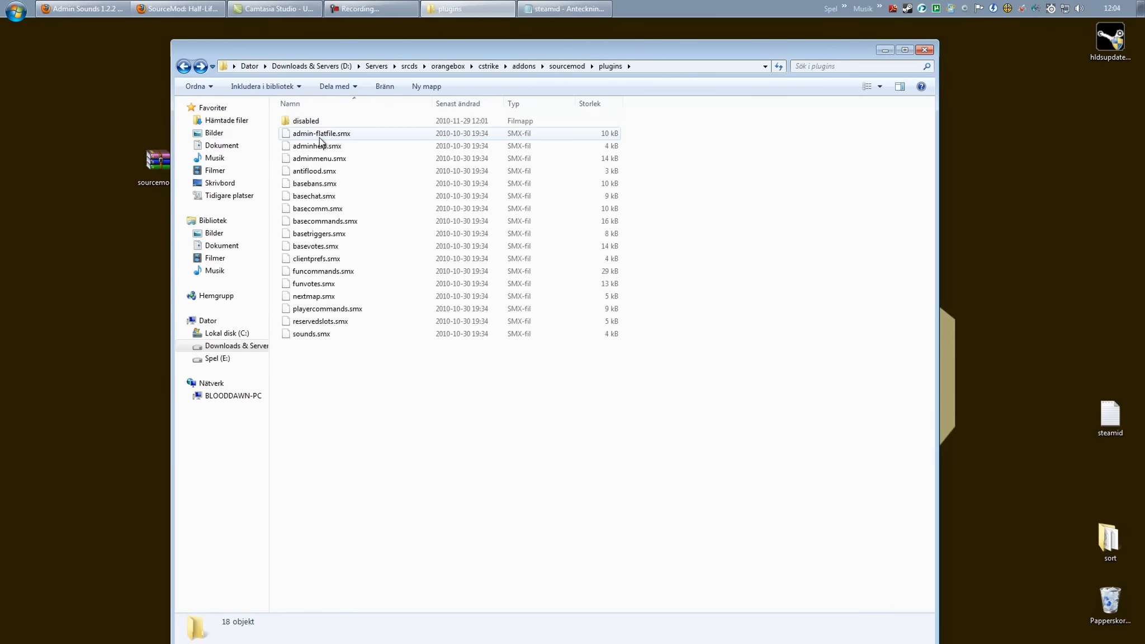
Disable antiflood.smx, reservedslots.smx and sounds.smx by moving them from plugins into the disabled folder.
left_click(320, 170)
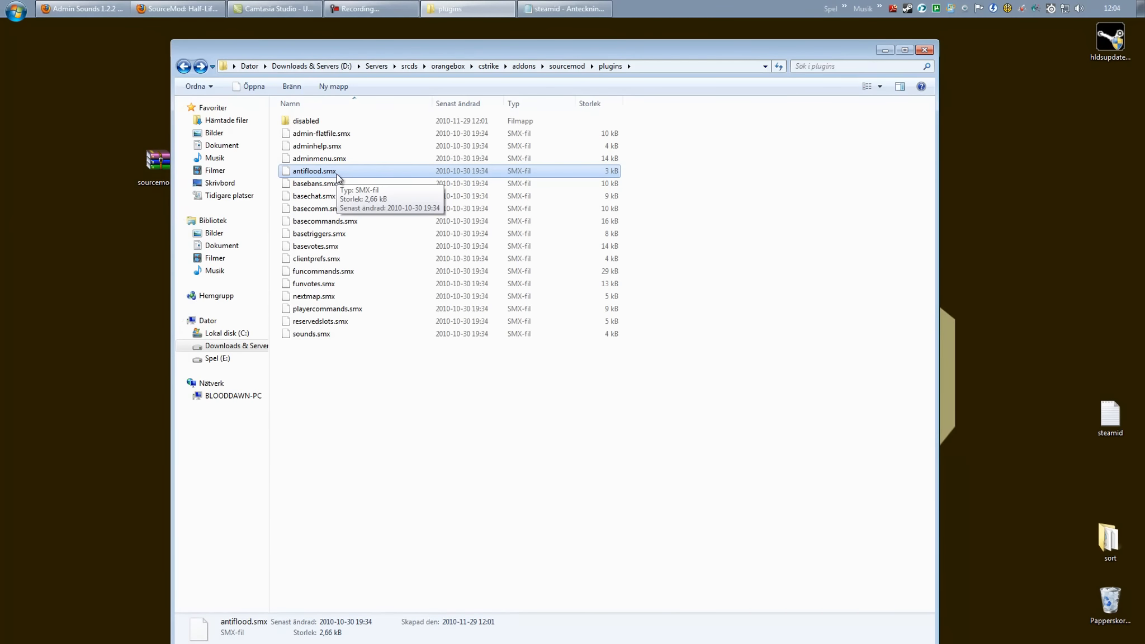
left_click_drag(345, 173, 311, 123)
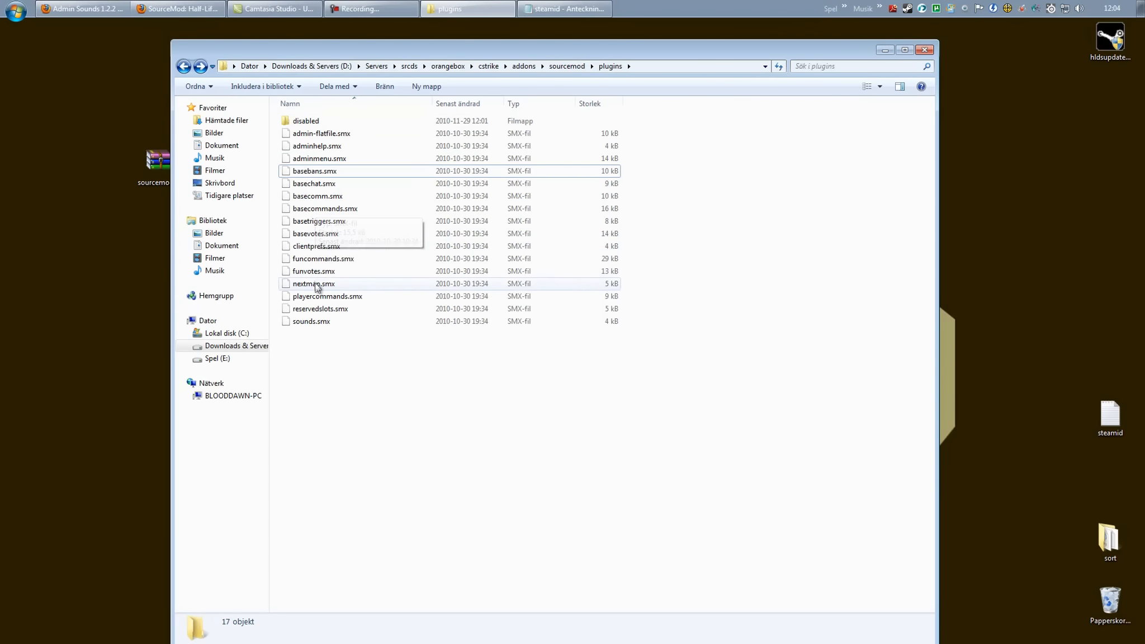
left_click_drag(321, 310, 316, 127)
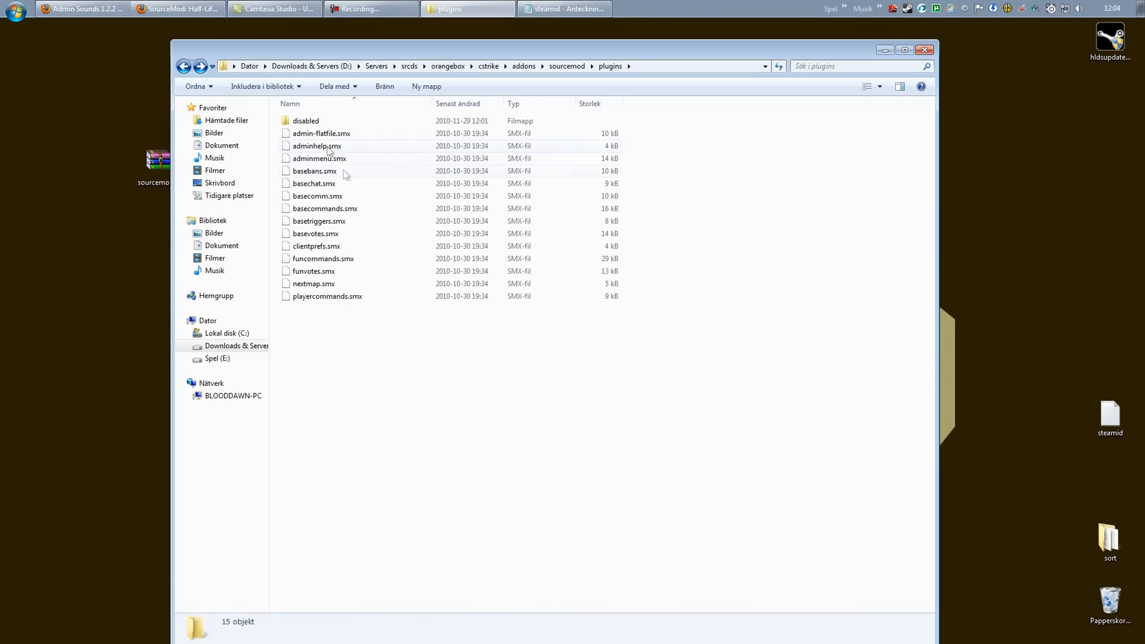
Enable the mapchooser.smx plugin by moving it from the disabled folder into the plugins folder.
double_click(313, 120)
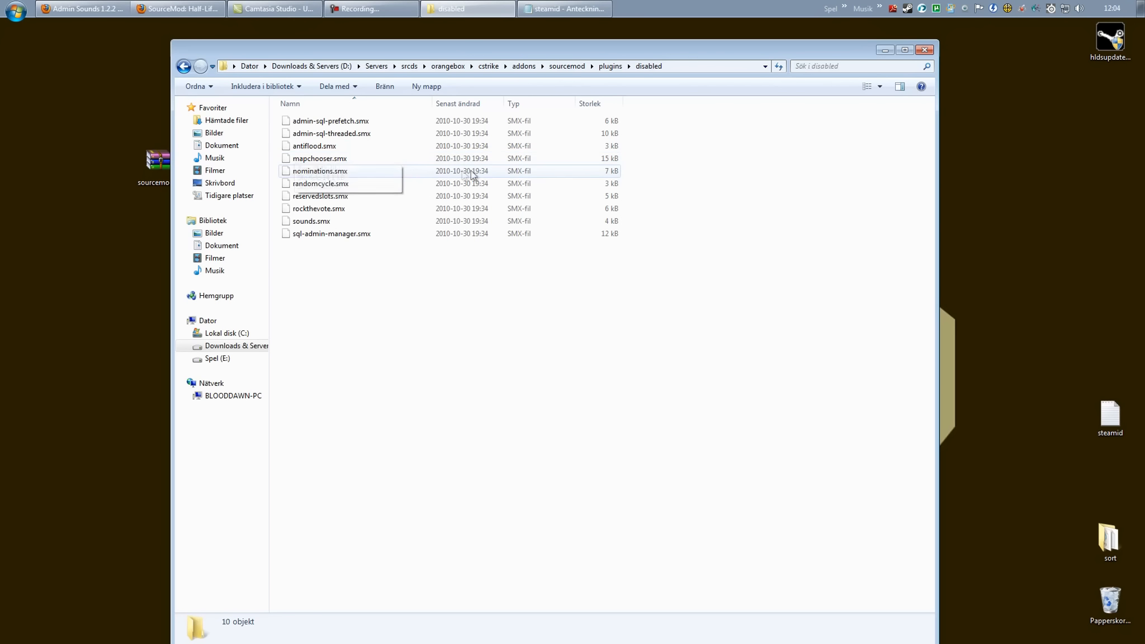
right_click(349, 159)
right_click(339, 158)
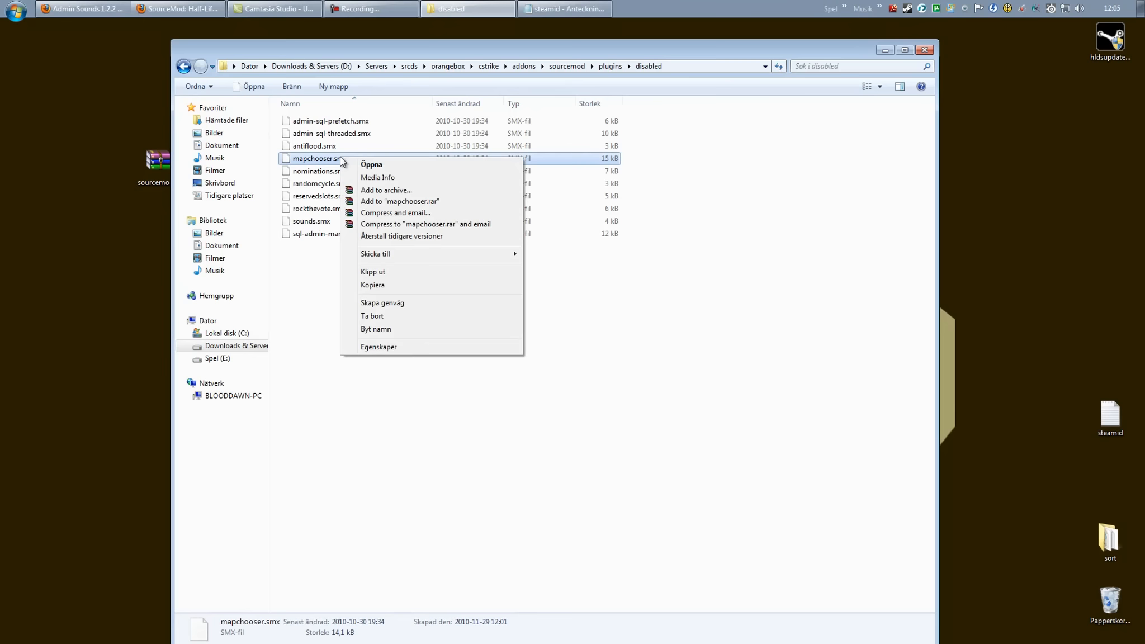
left_click(377, 285)
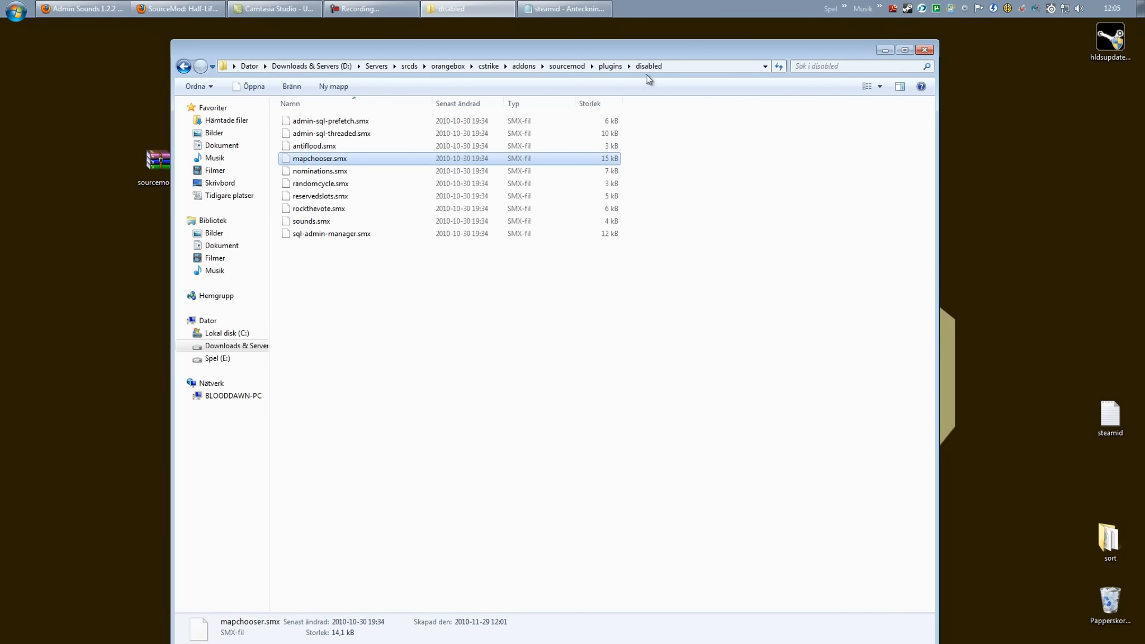
left_click(610, 67)
right_click(334, 363)
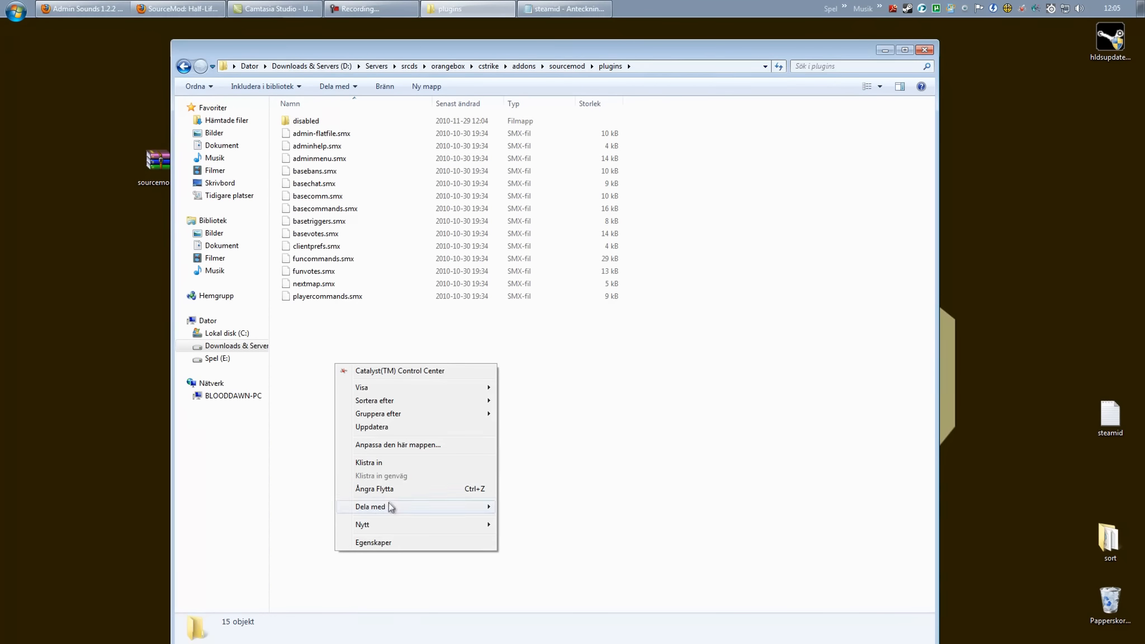
left_click(401, 464)
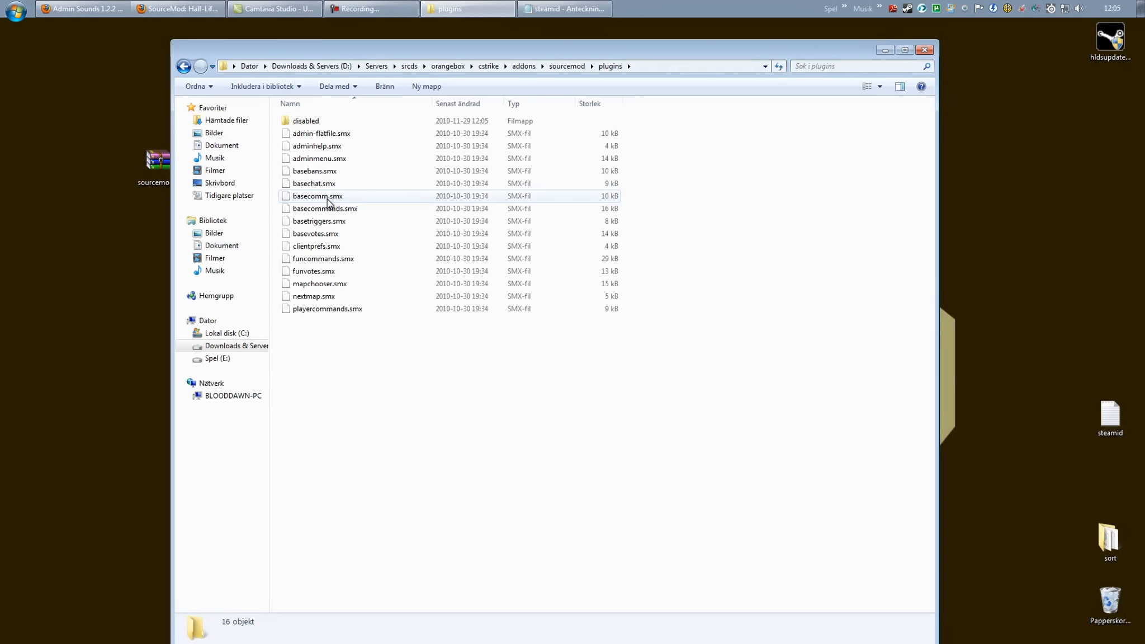
Check which plugin files remain in the disabled folder and go back to the plugins folder.
double_click(327, 123)
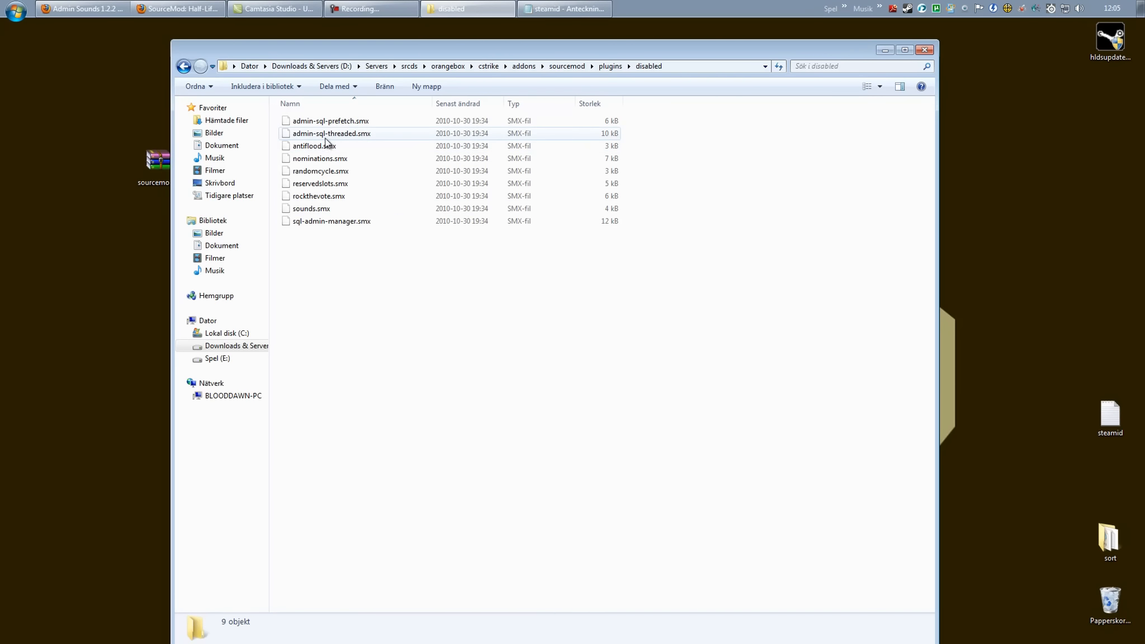
left_click(610, 67)
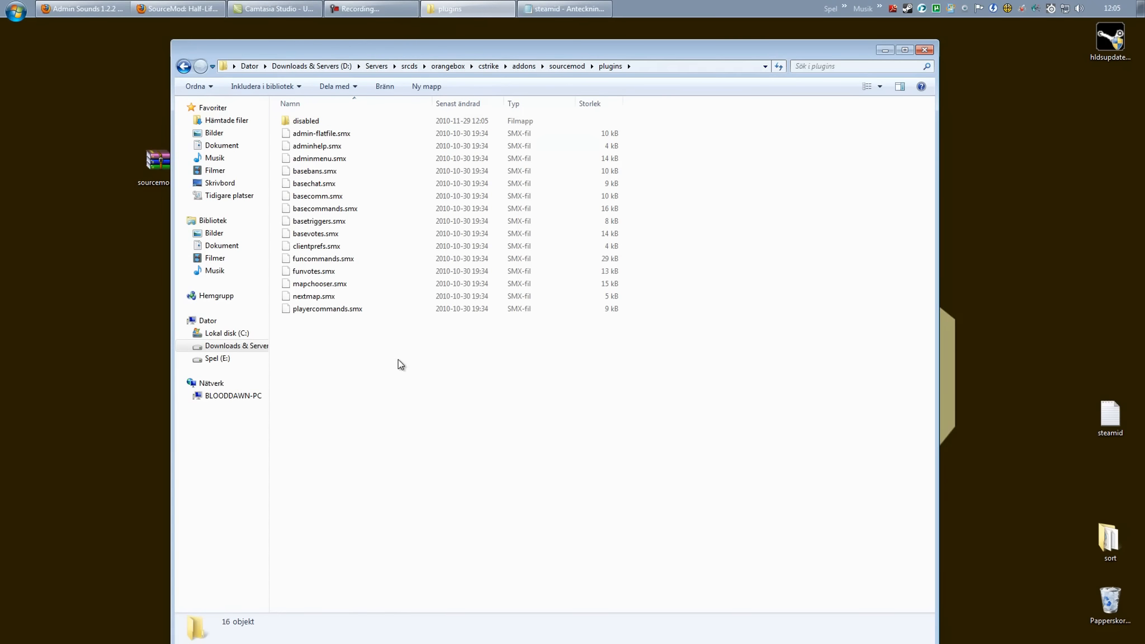
key("alt+Left")
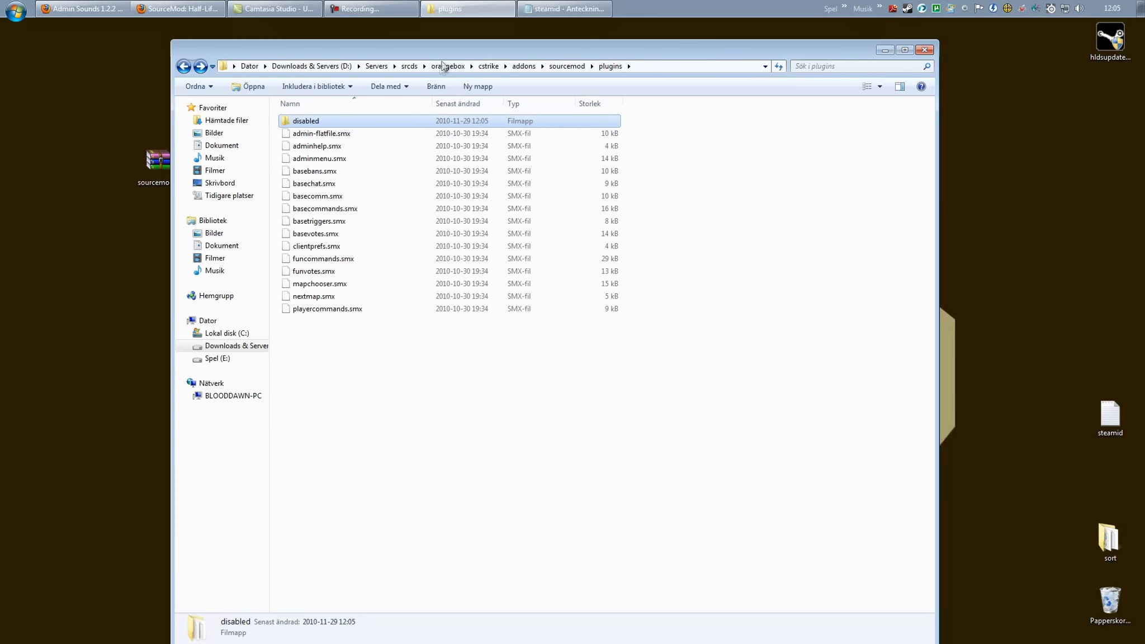
Start the dedicated server from the srcds desktop shortcut and run meta list in its console.
left_click(447, 67)
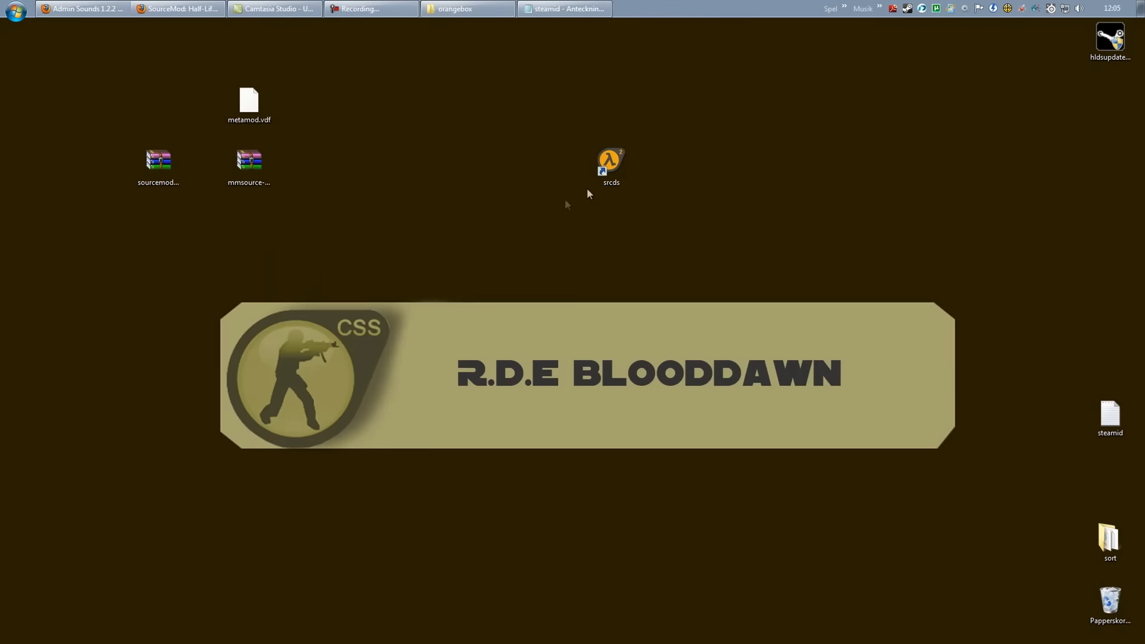
double_click(617, 170)
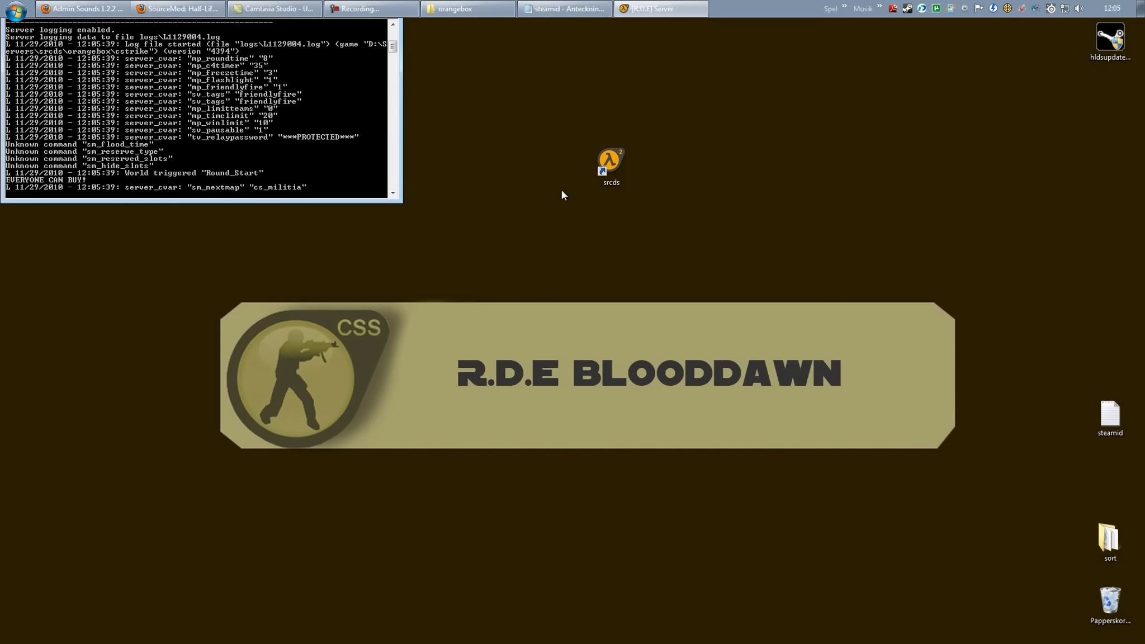
left_click(400, 168)
left_click_drag(212, 29, 471, 213)
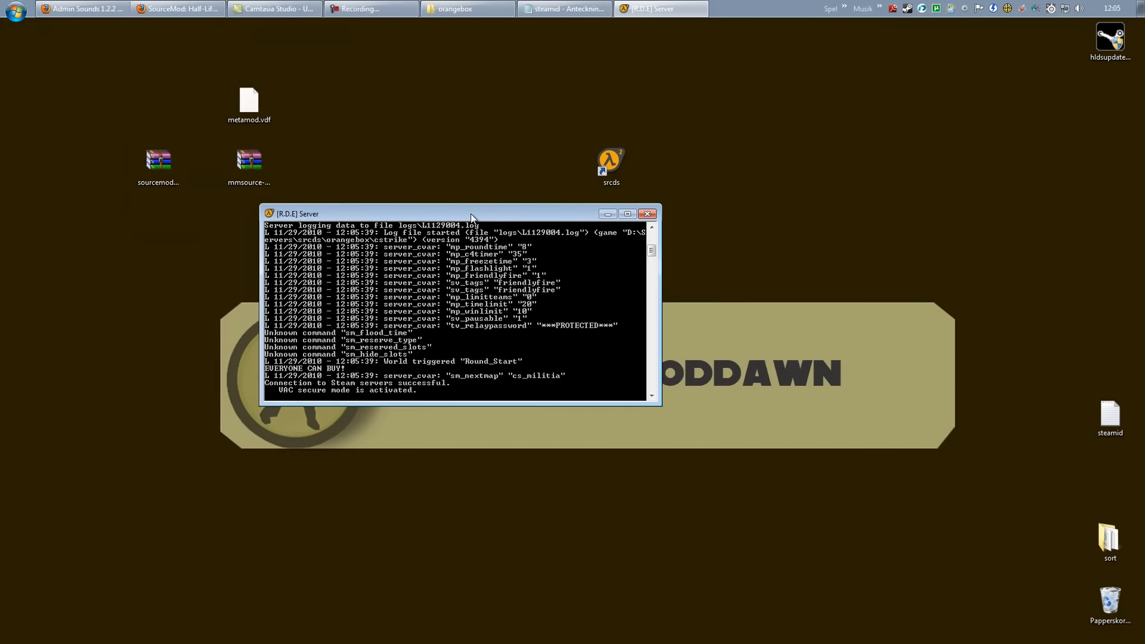
type("meta list")
key("Return")
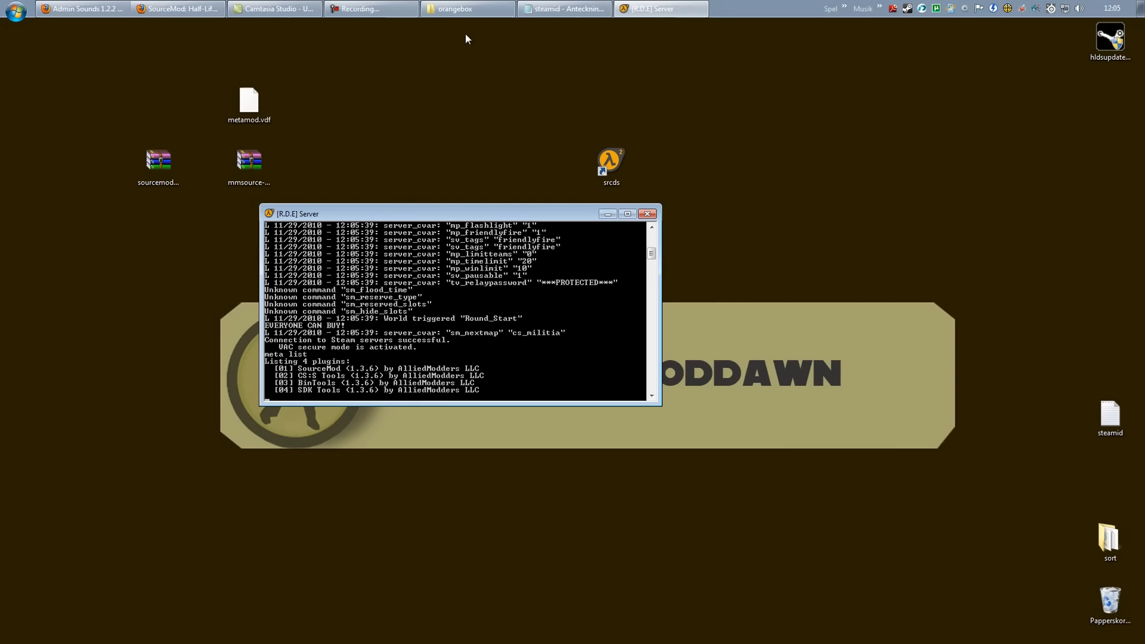
Open the sourcemod folder inside cstrike, cfg from the orangebox folder window.
left_click(464, 9)
left_click_drag(469, 52, 507, 79)
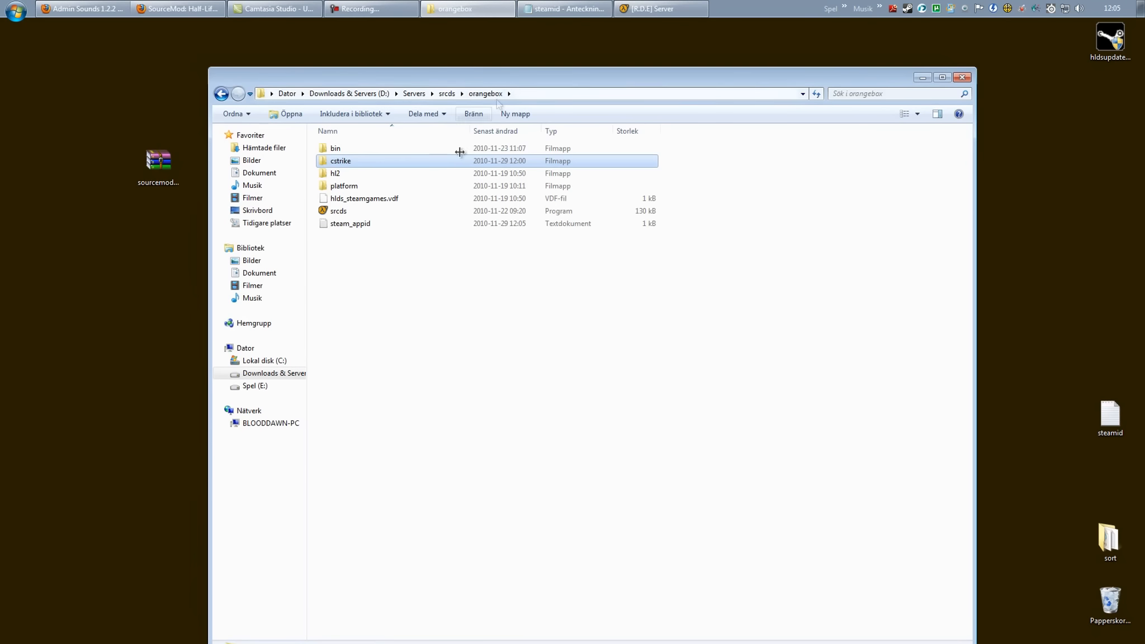
double_click(383, 161)
mouse_move(406, 241)
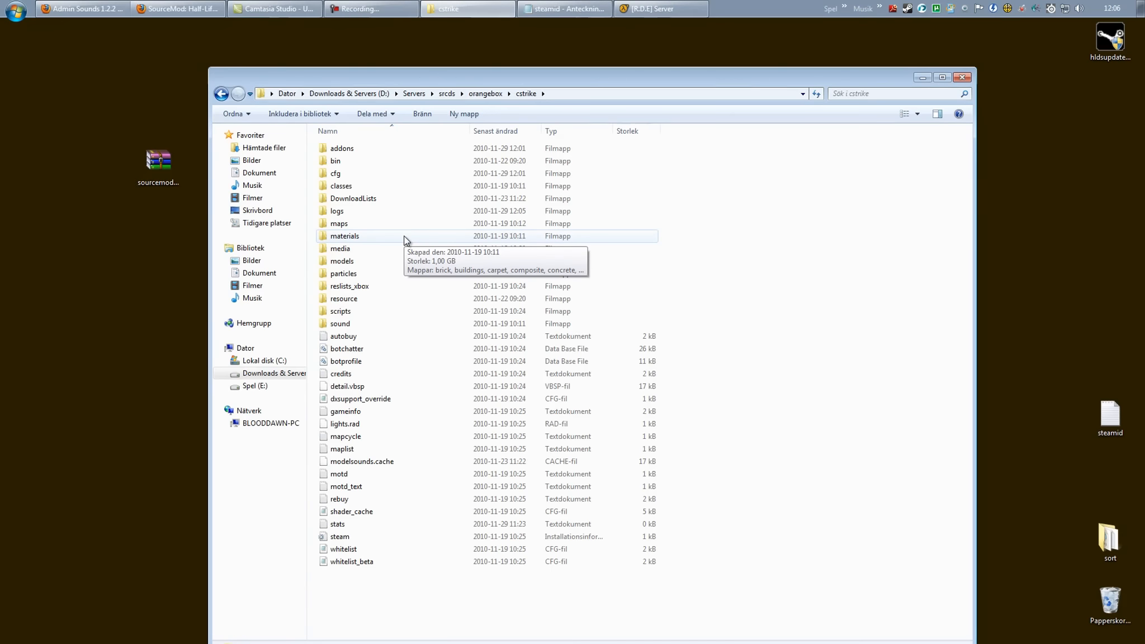
double_click(361, 175)
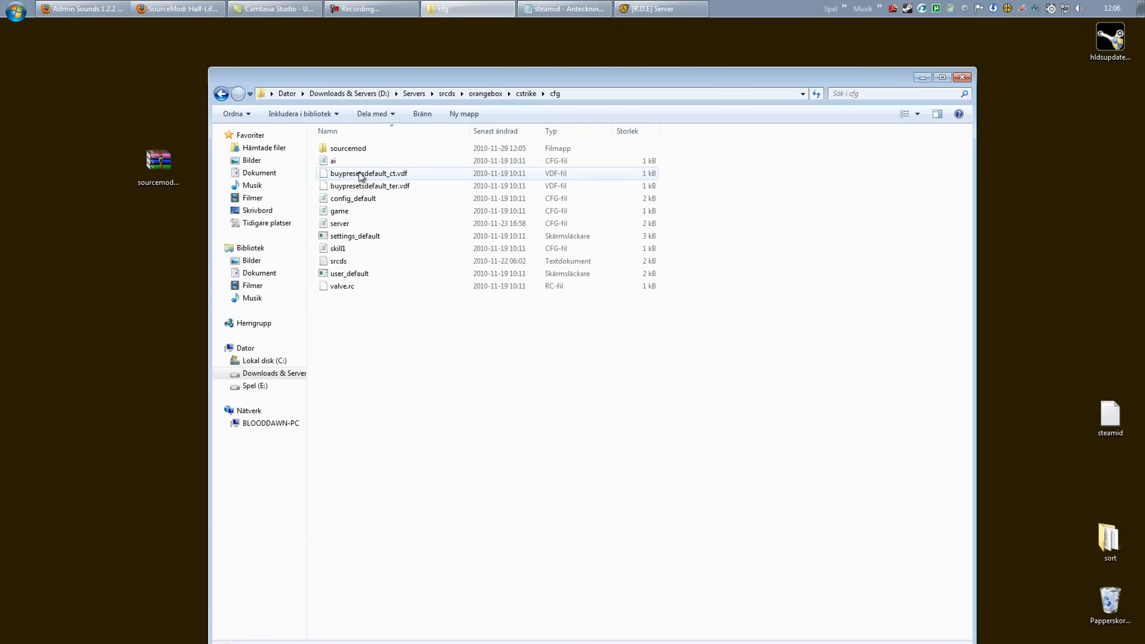
double_click(347, 149)
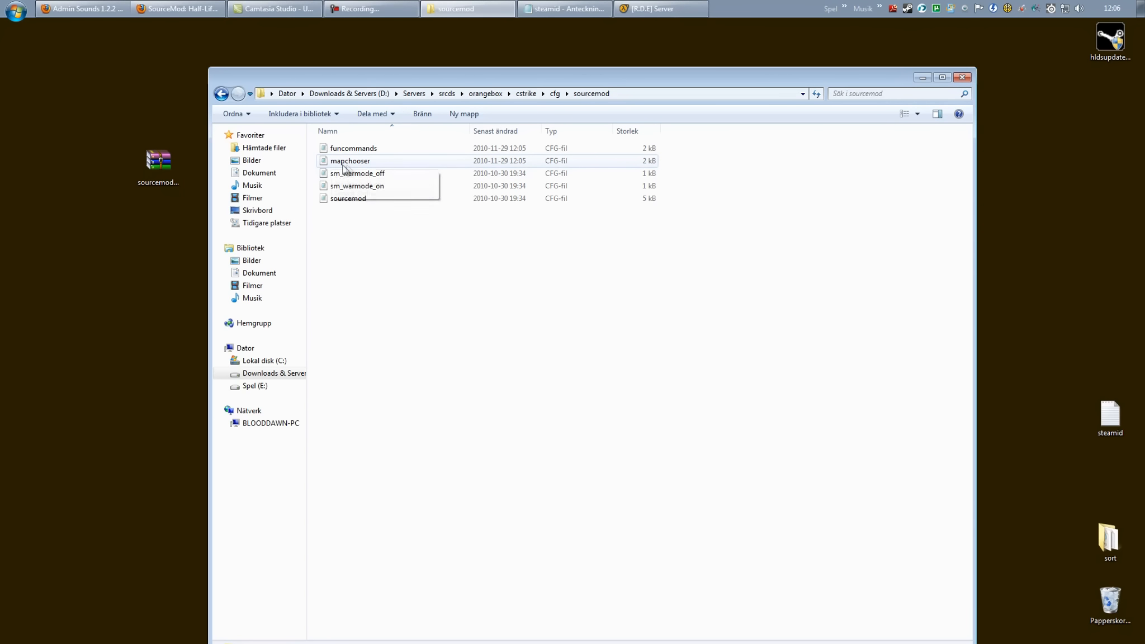
Open the mapchooser config file, read through its map vote settings including the vote start time, and close it.
left_click(375, 162)
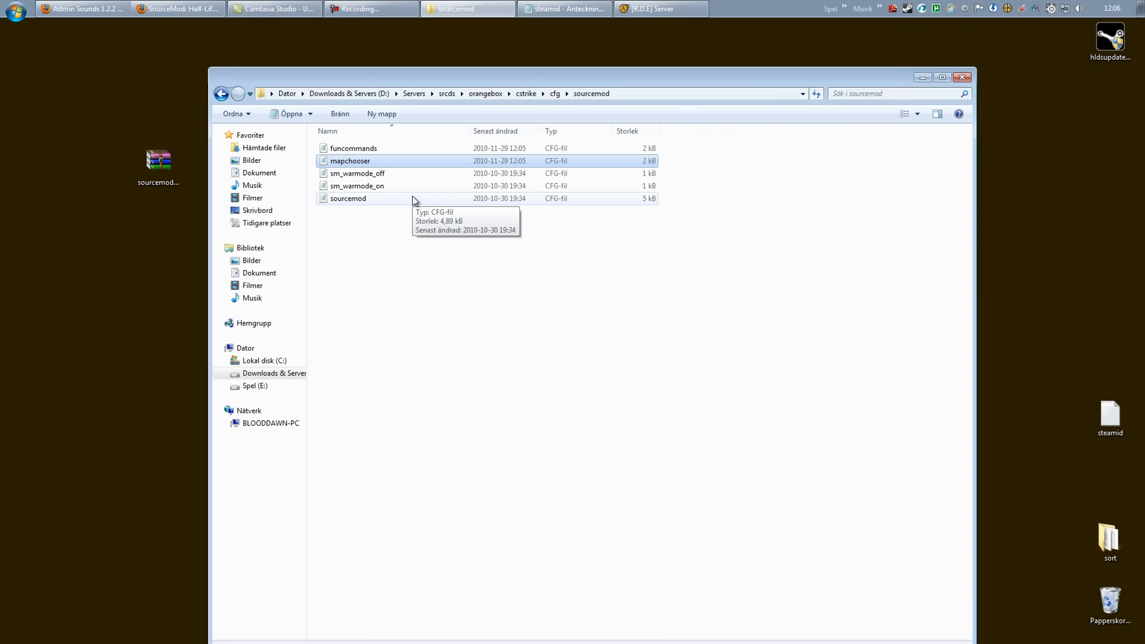
double_click(384, 162)
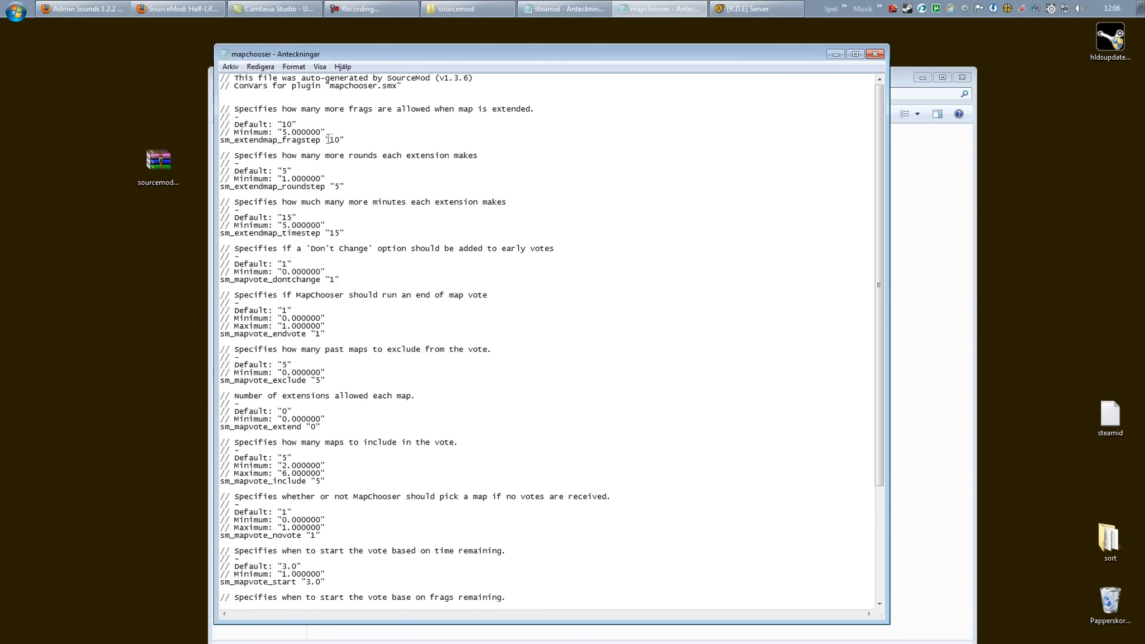
scroll(400, 214, "down", 2)
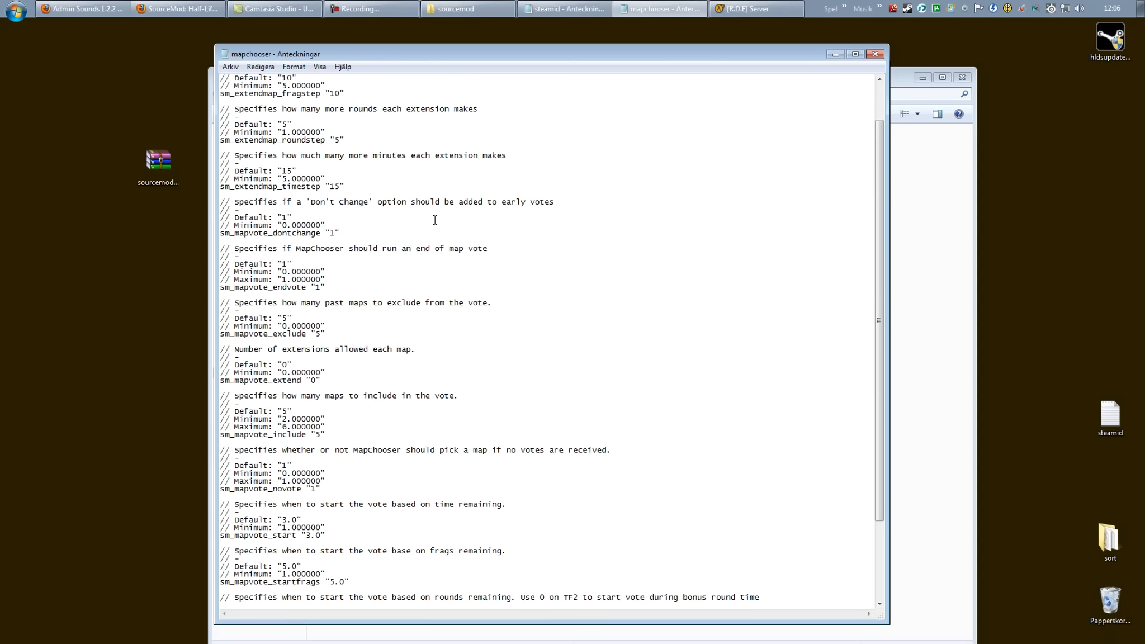
scroll(392, 235, "down", 1)
scroll(364, 383, "down", 3)
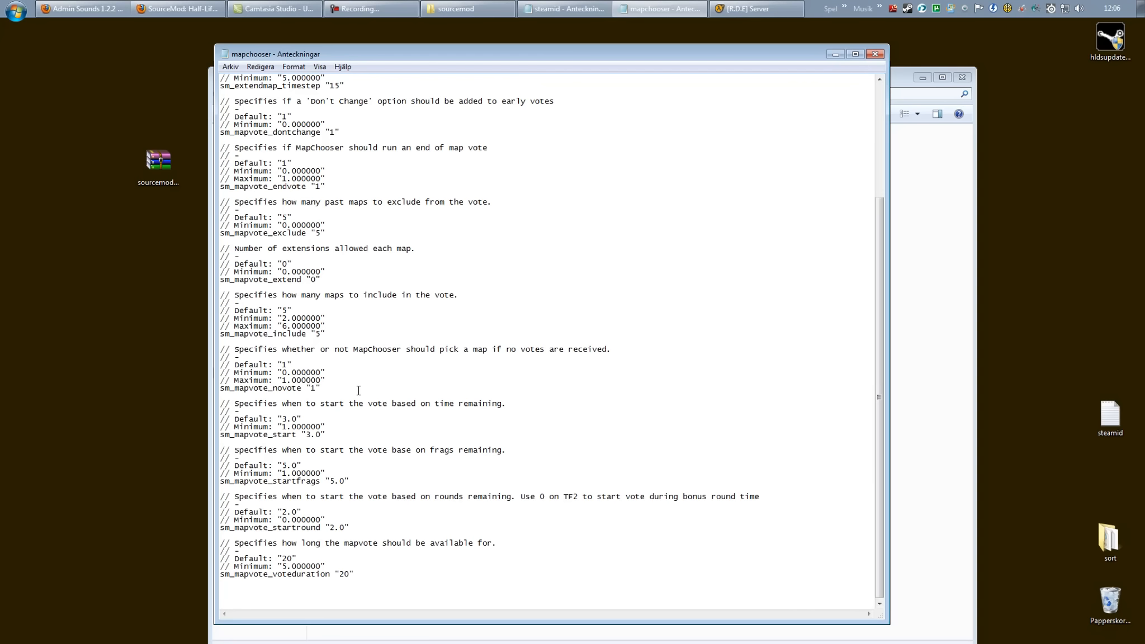
left_click_drag(223, 403, 501, 427)
left_click(458, 429)
scroll(450, 431, "up", 7)
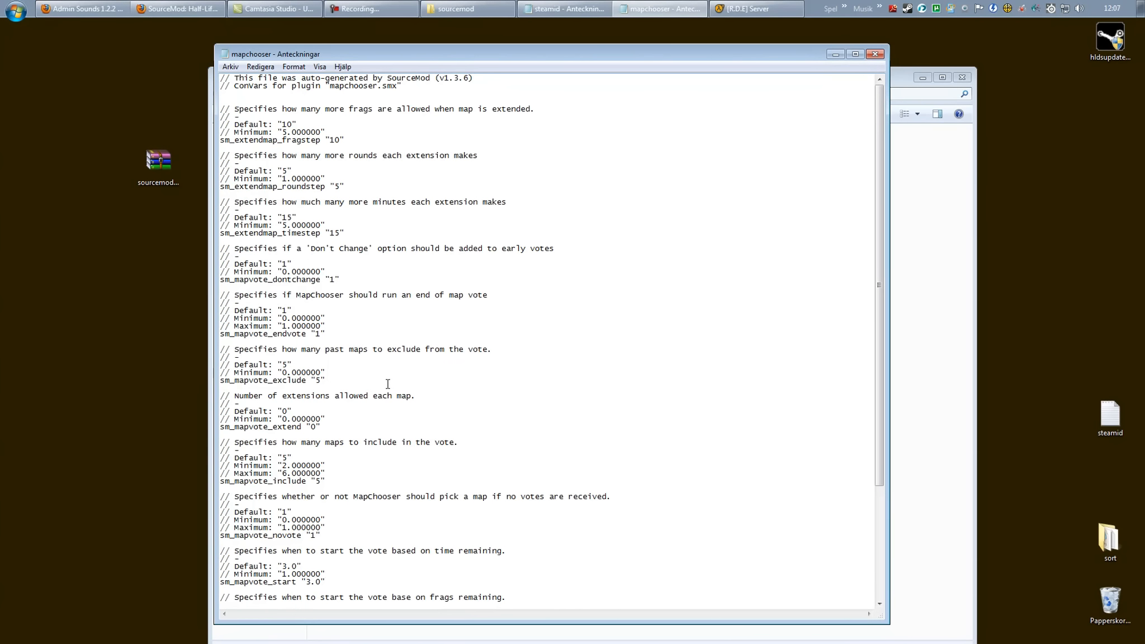
left_click(876, 55)
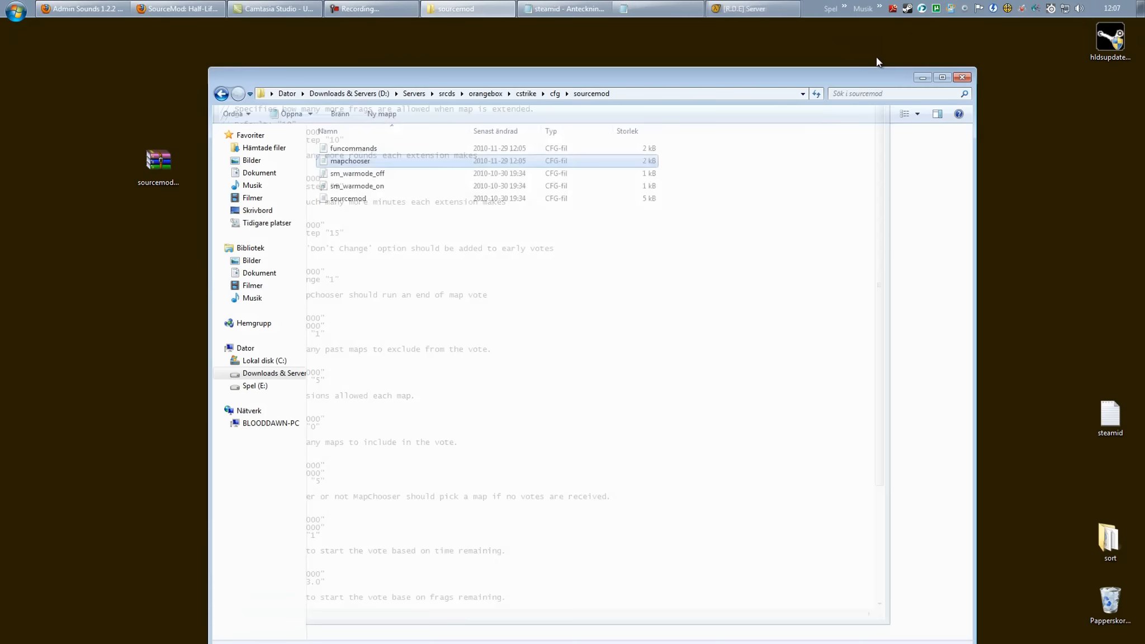
Open the sourcemod config file in the cfg sourcemod folder and read through its settings to the chat flood time entry.
left_click(357, 203)
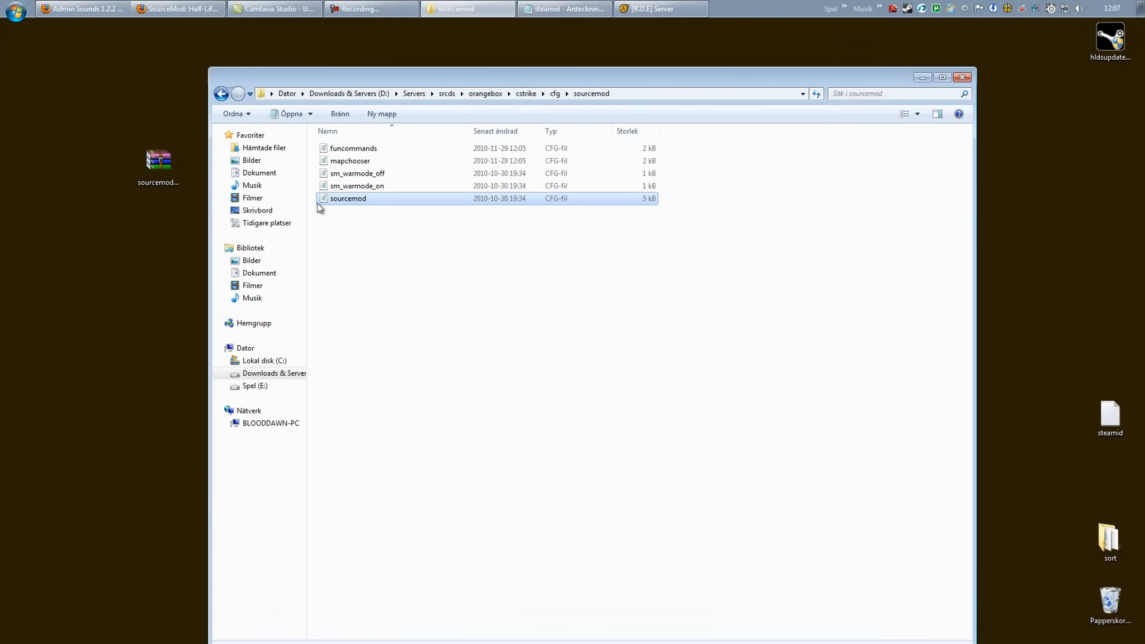
double_click(490, 200)
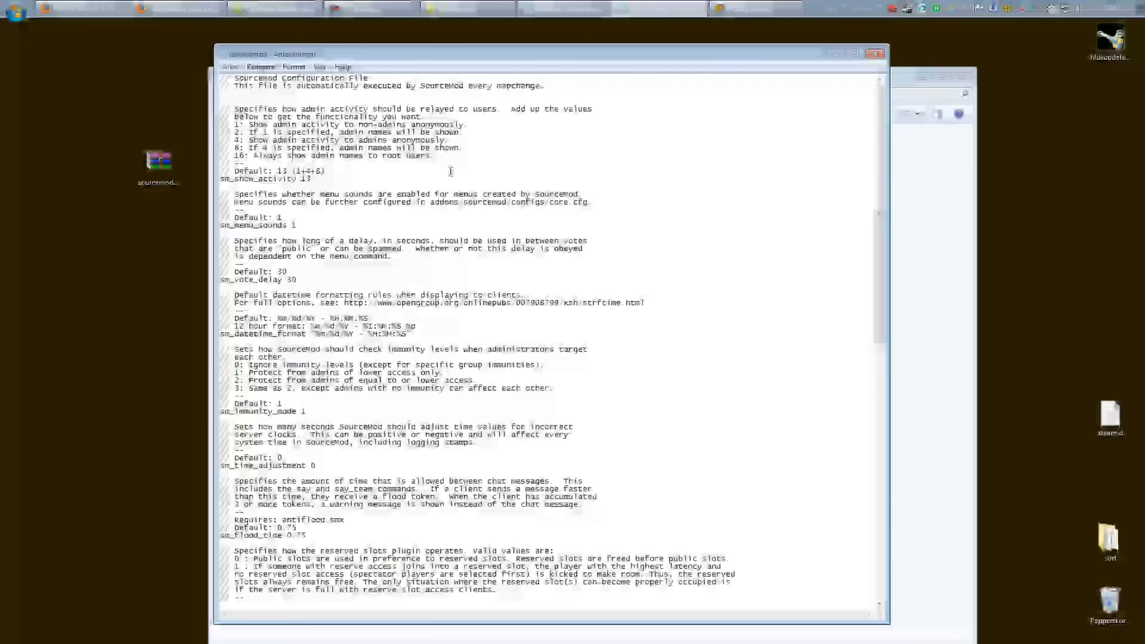
scroll(443, 241, "down", 3)
scroll(443, 242, "down", 6)
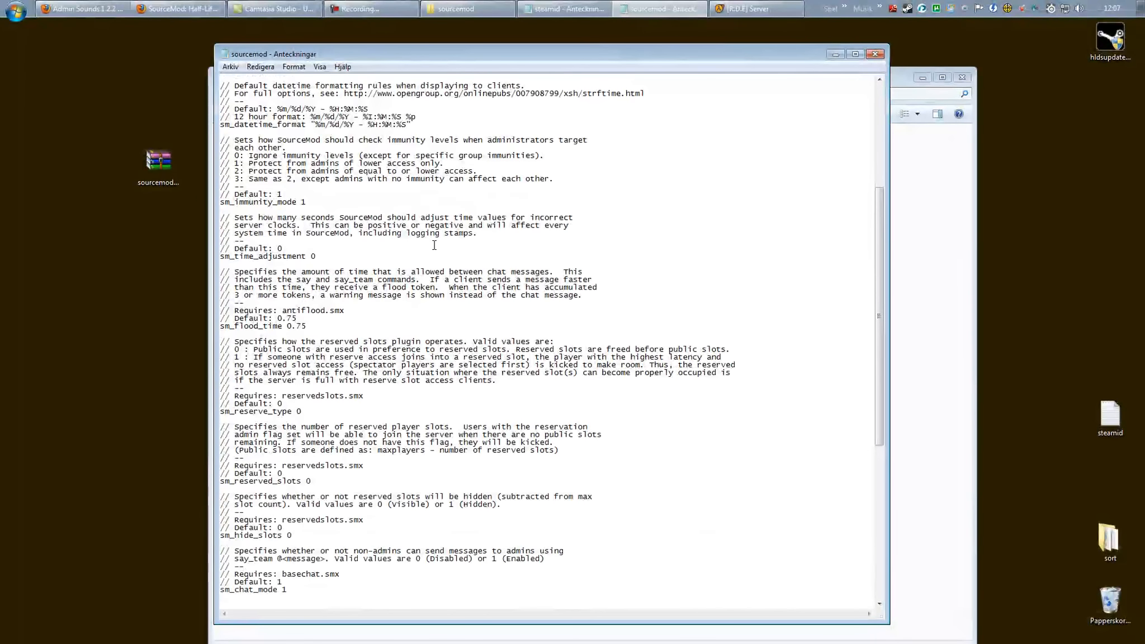
scroll(434, 245, "down", 3)
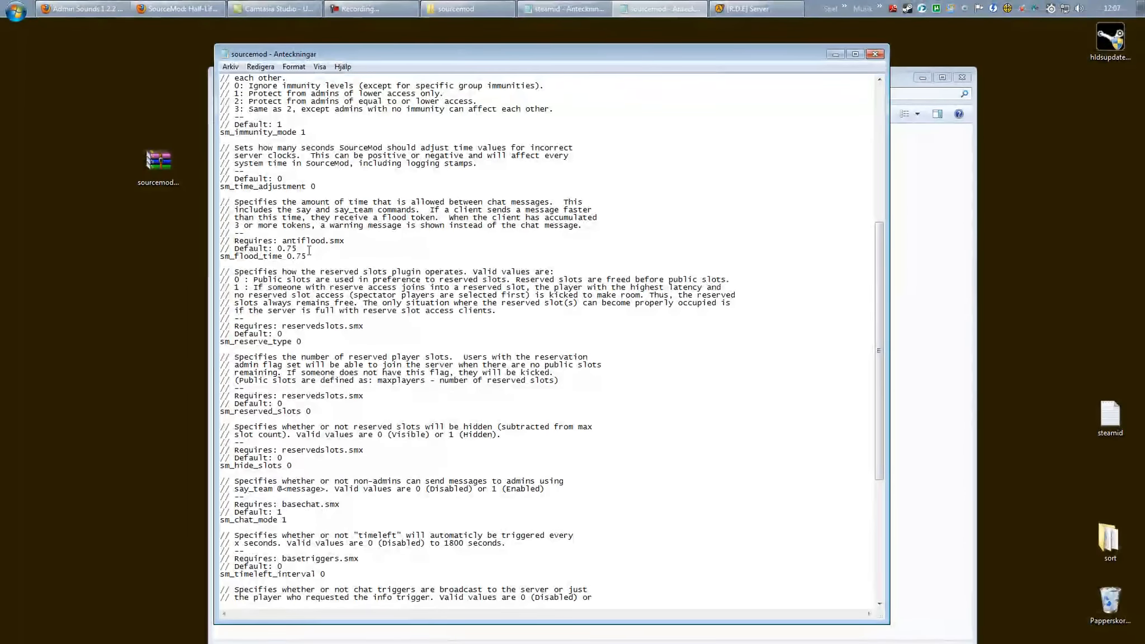
scroll(327, 285, "up", 3)
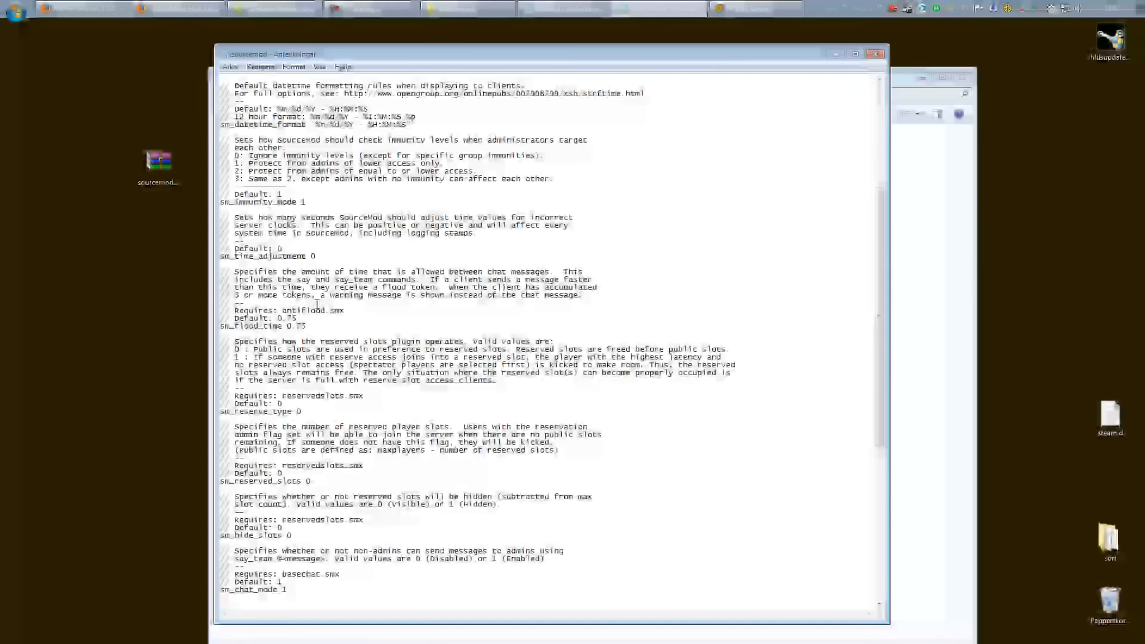
Try setting sm_flood_time to 2 with sample chat text after it, and erase both the text and the value.
left_click_drag(312, 327, 221, 327)
left_click(314, 327)
left_click_drag(313, 327, 285, 329)
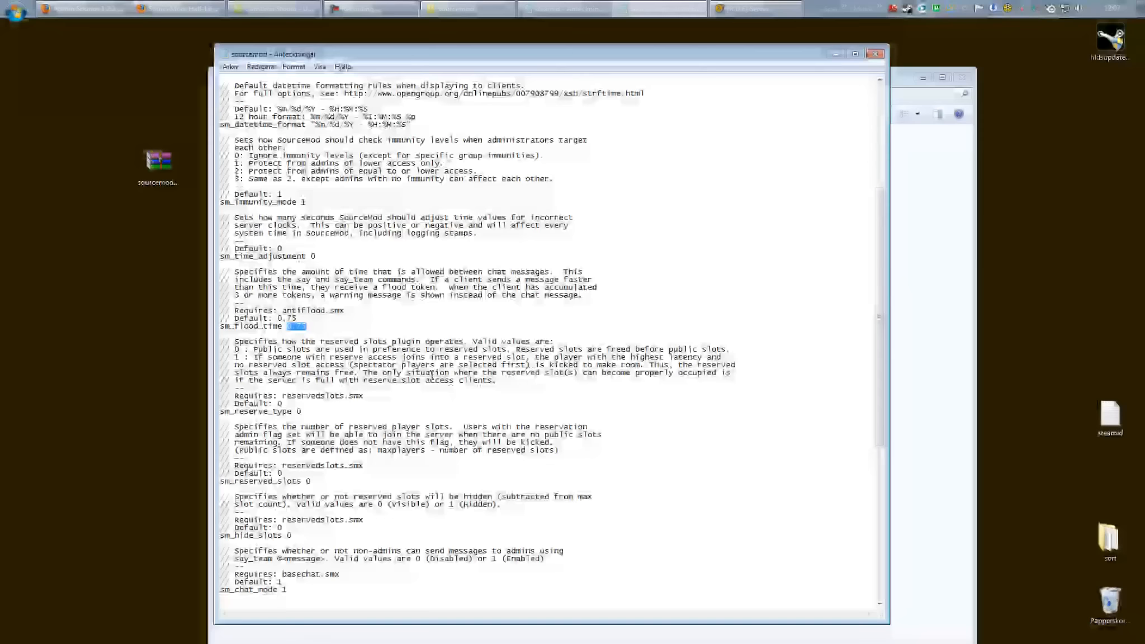
type("2 ")
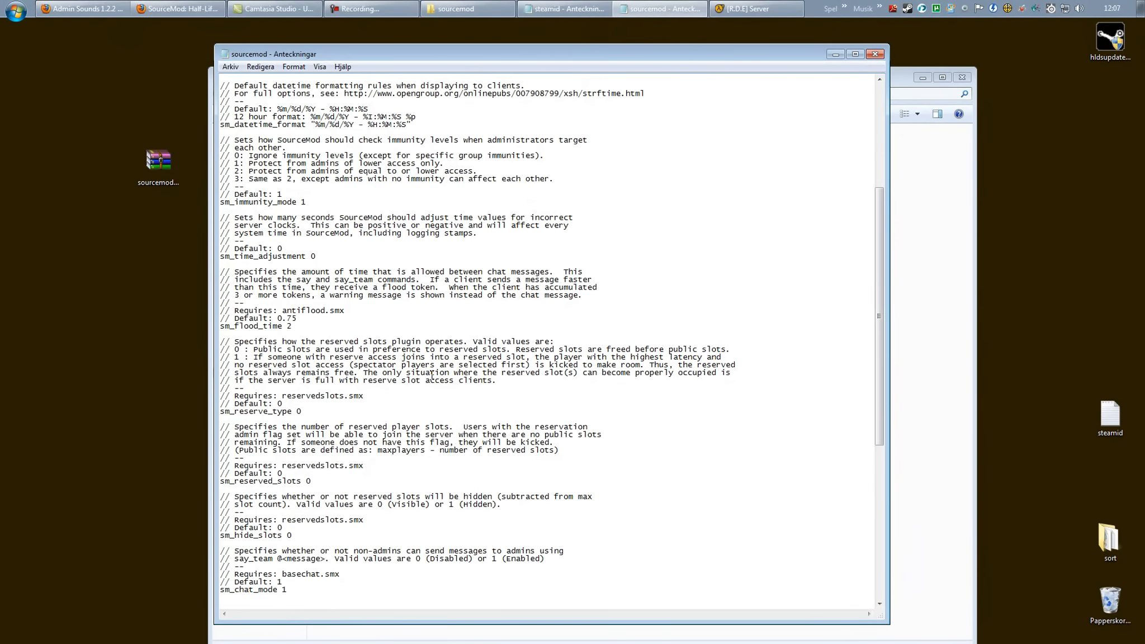
type("jfiaojofa, fajkfalkfa")
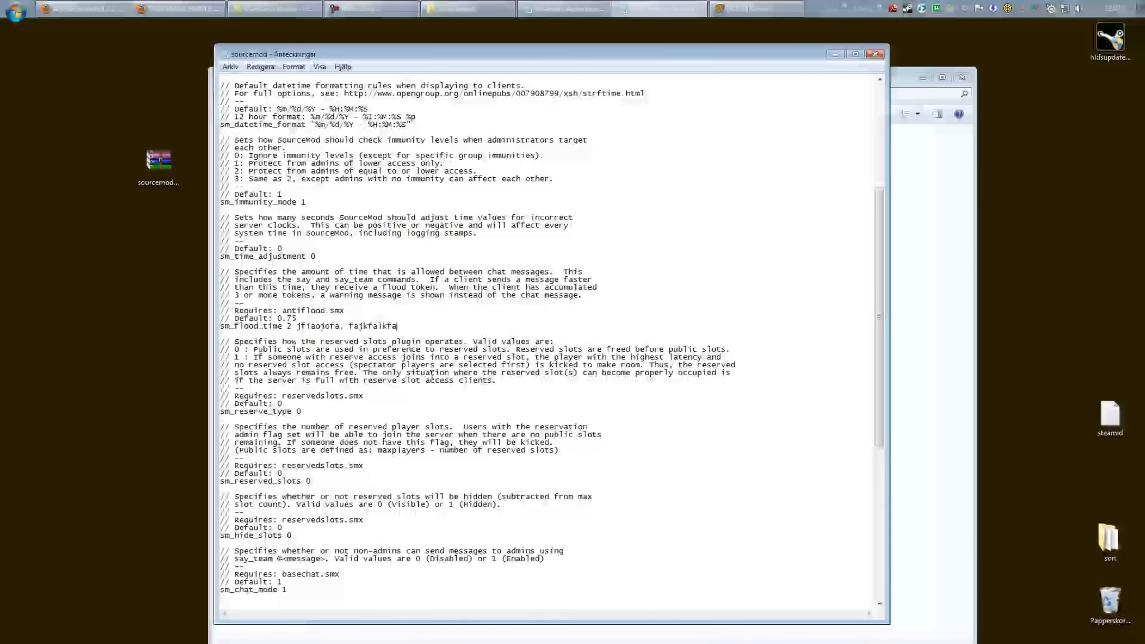
key("BackSpace")
key("BackSpace")
key("BackSpace")
key("BackSpace")
key("BackSpace")
key("BackSpace")
key("BackSpace")
key("BackSpace")
key("BackSpace")
key("BackSpace")
key("BackSpace")
key("BackSpace")
key("BackSpace")
key("BackSpace")
key("BackSpace")
key("BackSpace")
key("BackSpace")
key("BackSpace")
key("BackSpace")
key("BackSpace")
key("BackSpace")
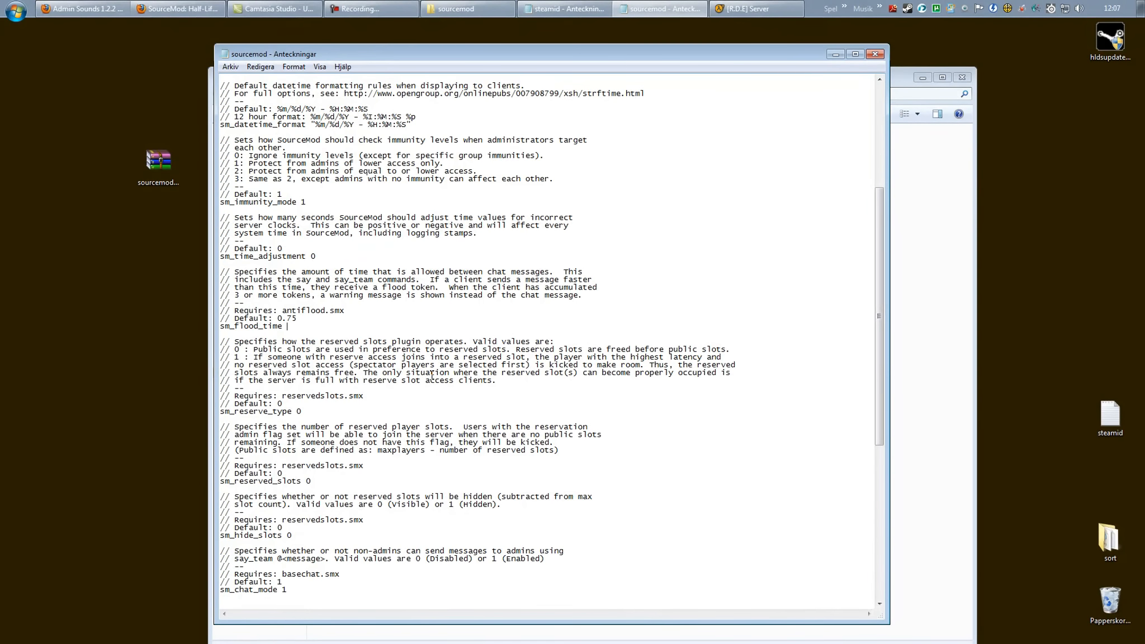
Examine the immunity level options 0 to 3 listed above sm_immunity_mode in the sourcemod config.
scroll(389, 321, "up", 6)
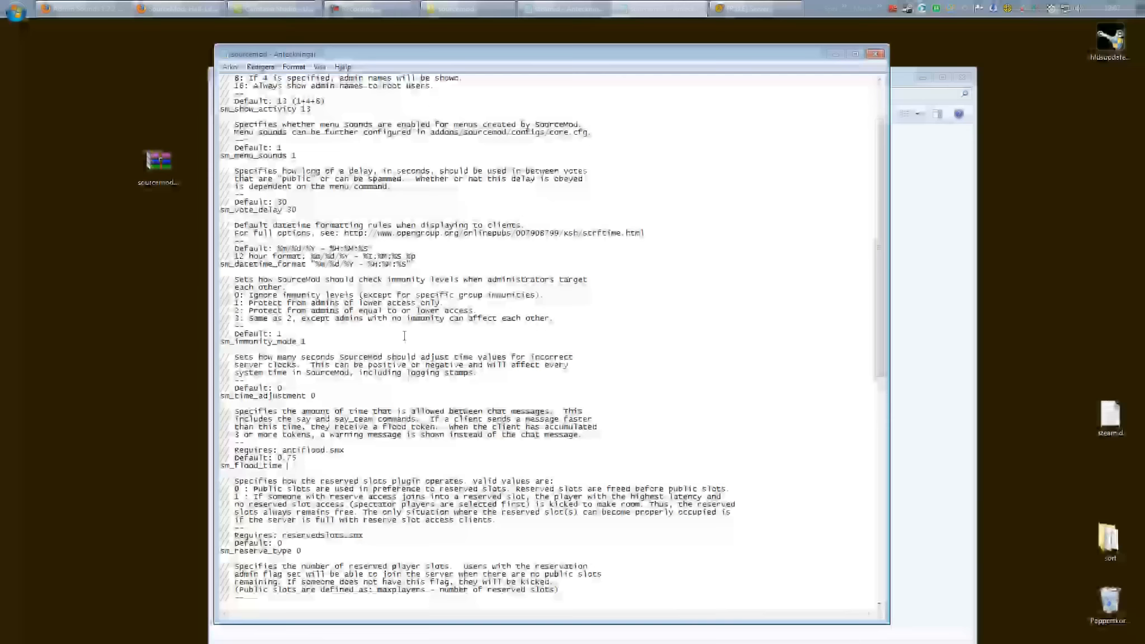
scroll(405, 336, "up", 3)
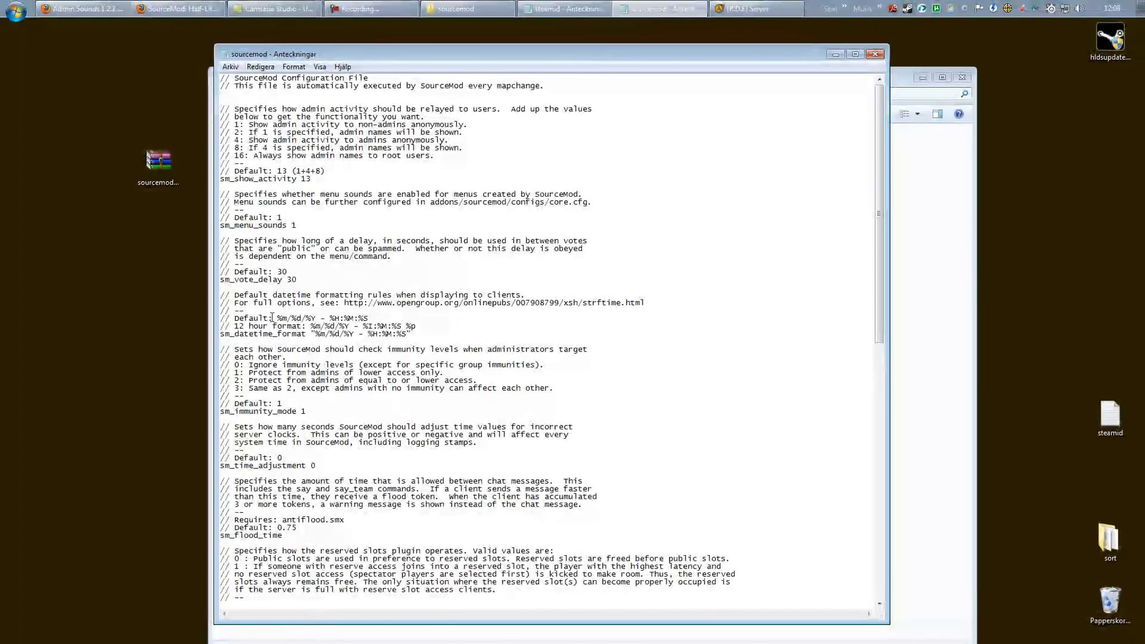
left_click_drag(234, 365, 237, 387)
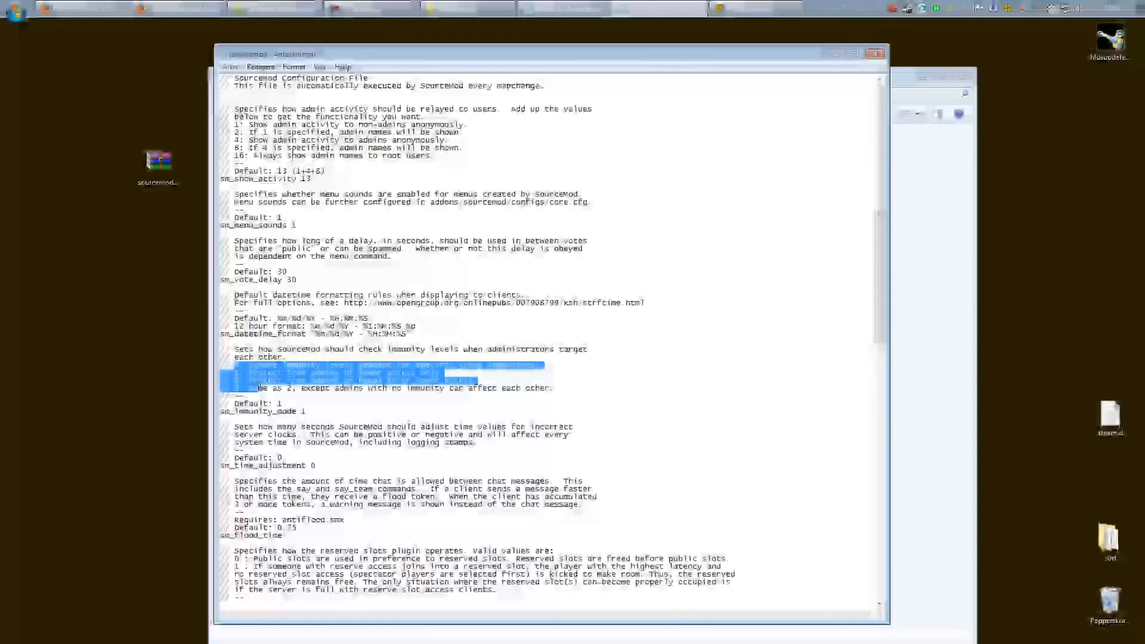
left_click(298, 412)
Close the sourcemod config without saving the changes and go back up to the cstrike folder.
left_click(876, 54)
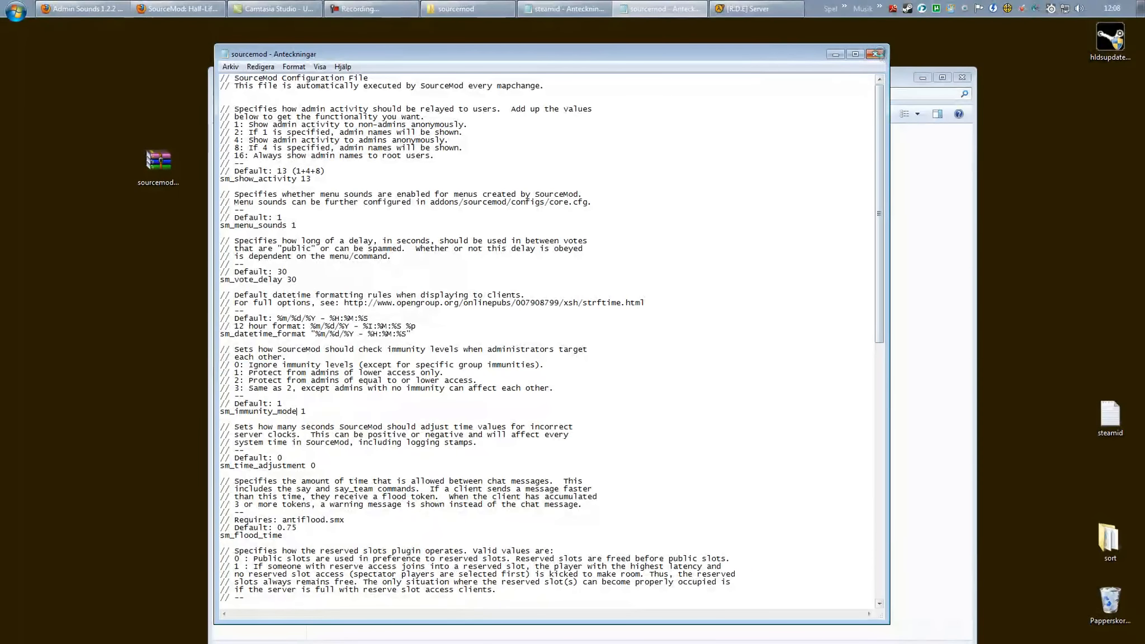
left_click(588, 344)
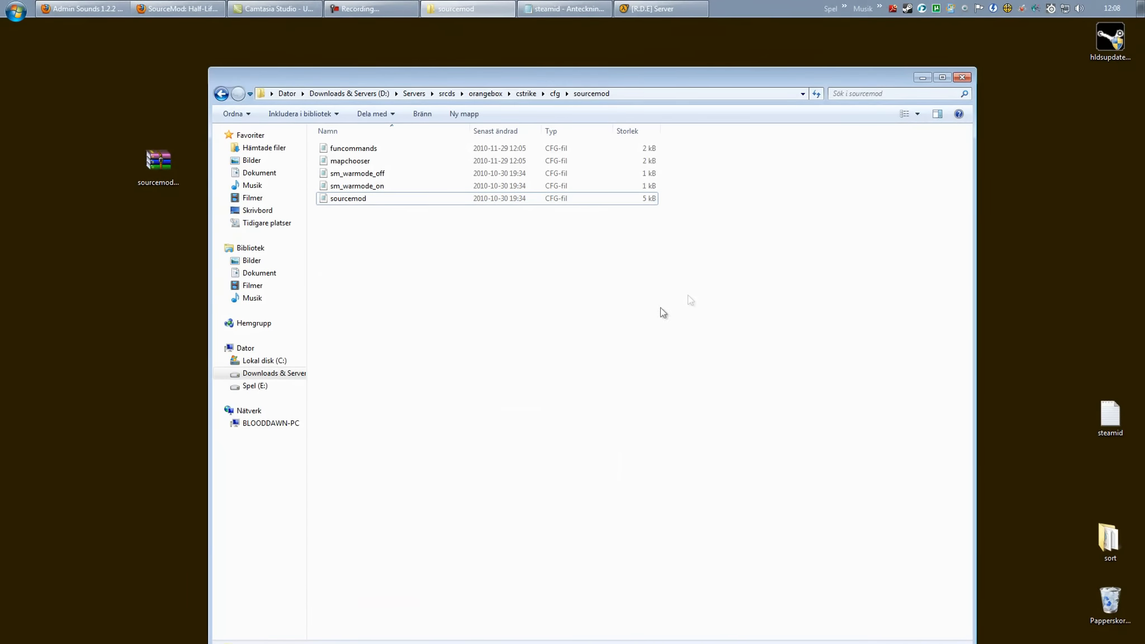
key("BackSpace")
key("BackSpace")
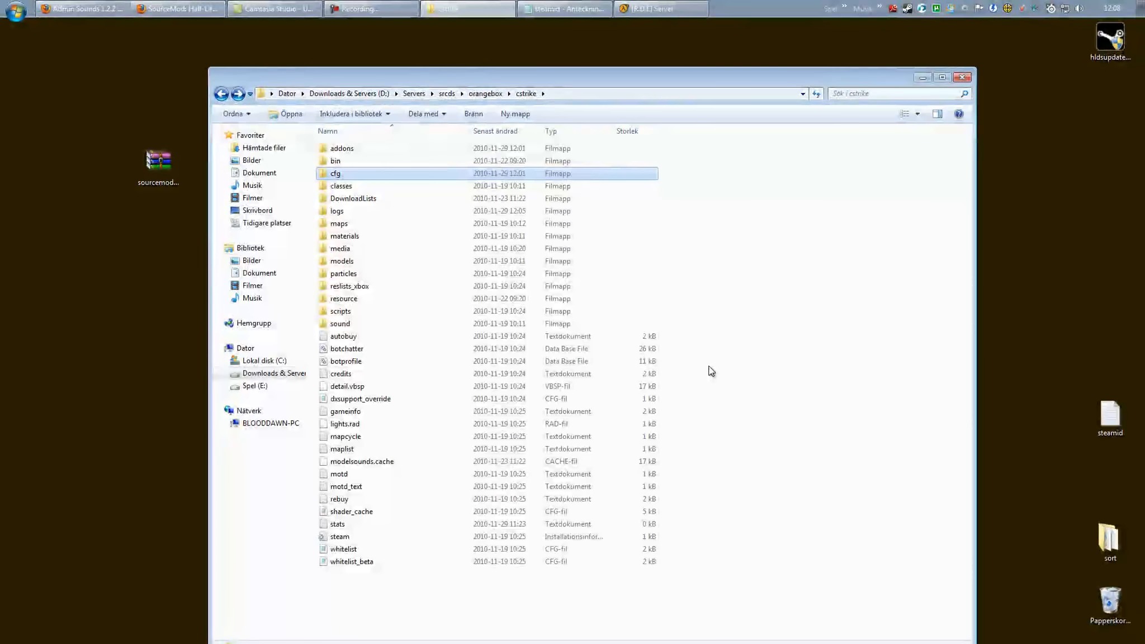